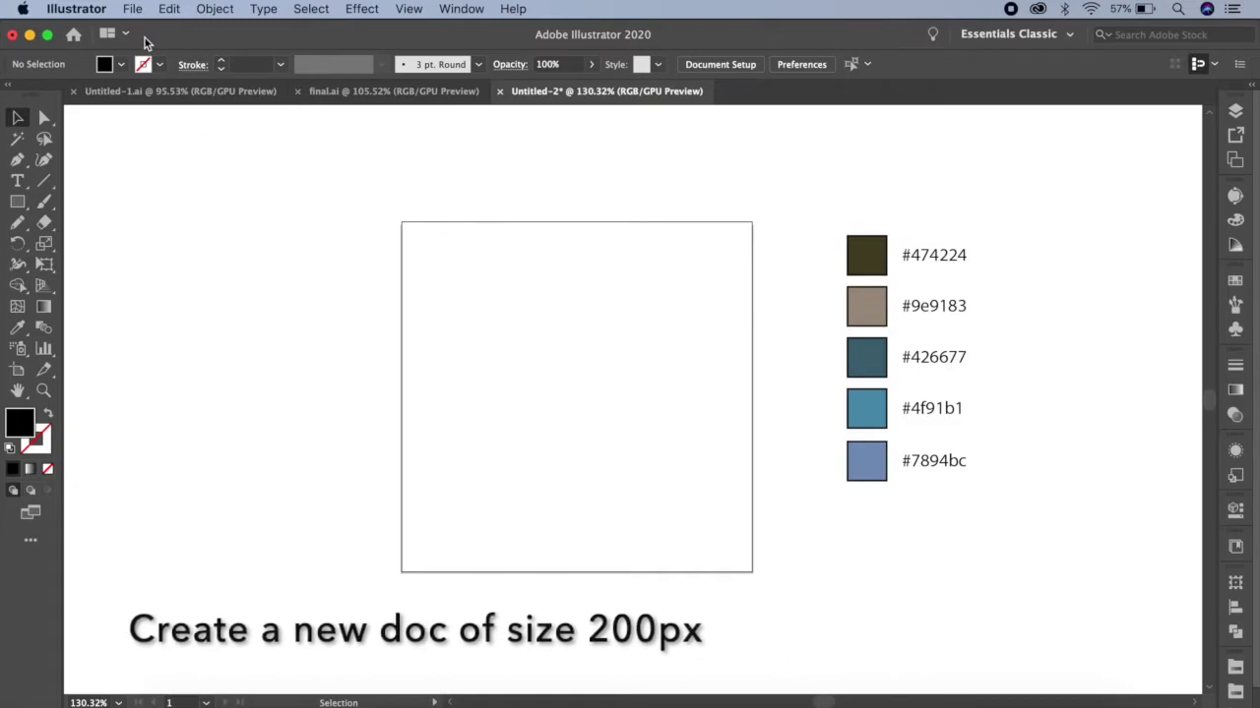
Place Scan.jpeg on the square artboard, sized to span the artboard's width.
click(131, 9)
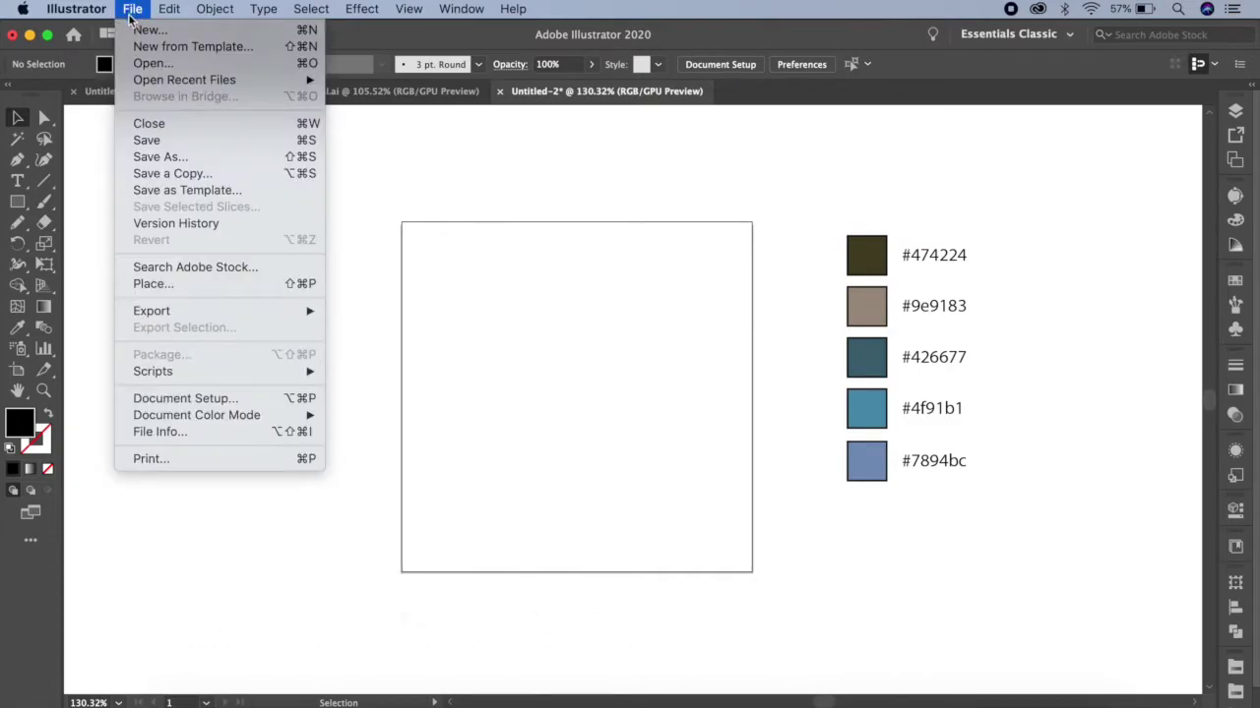
click(173, 282)
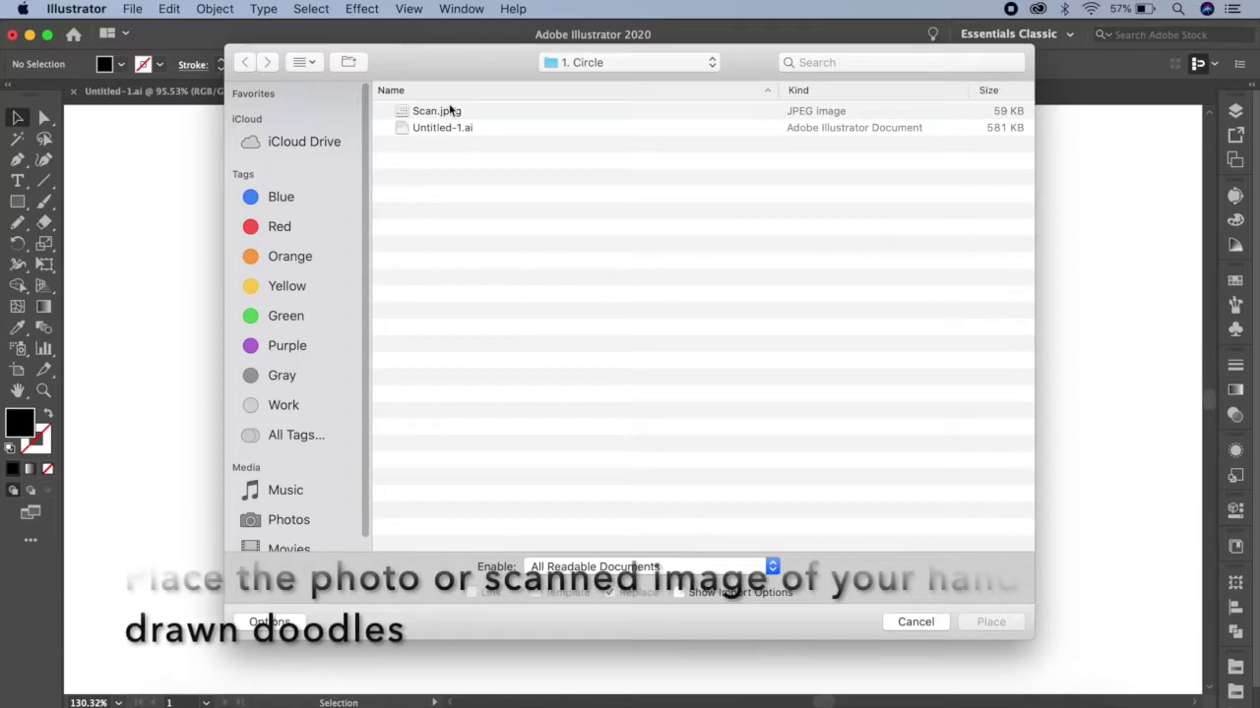
click(437, 112)
click(991, 622)
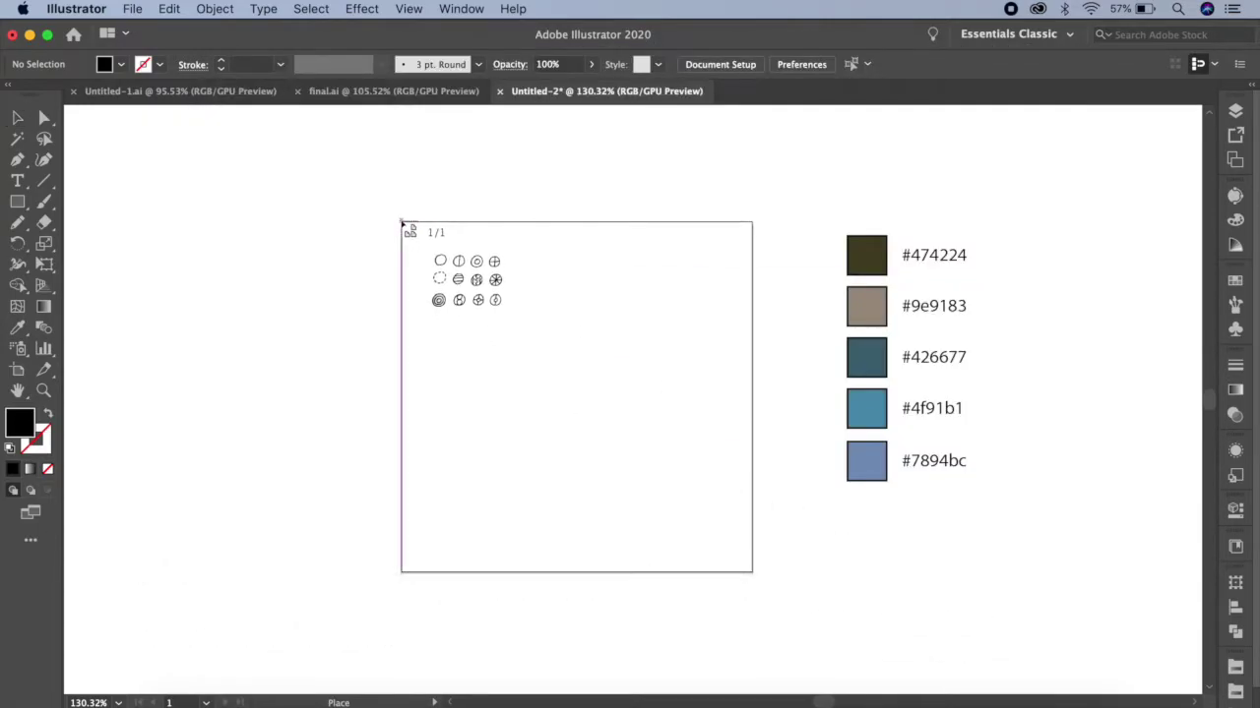
mouse_move(402, 223)
mouse_down()
mouse_move(903, 508)
mouse_move(903, 521)
mouse_up()
Trace the scan with the Black and White Logo preset, ignoring white, and expand it into vectors.
click(452, 69)
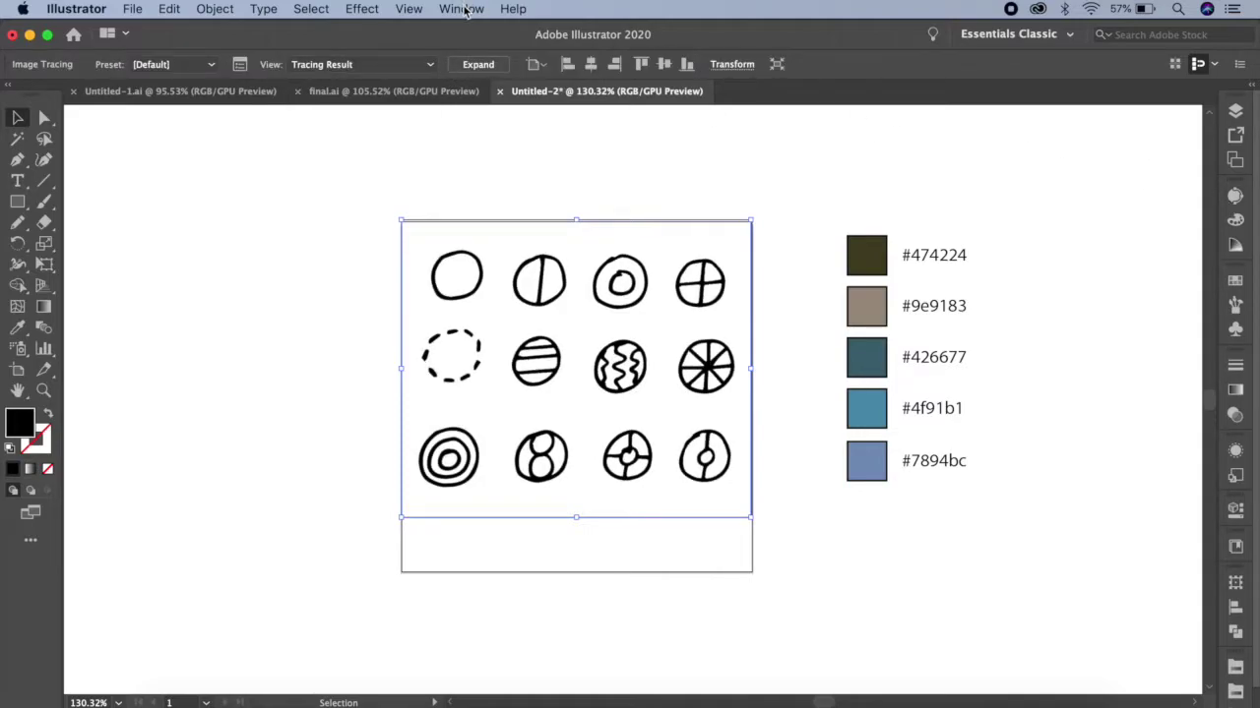
click(463, 10)
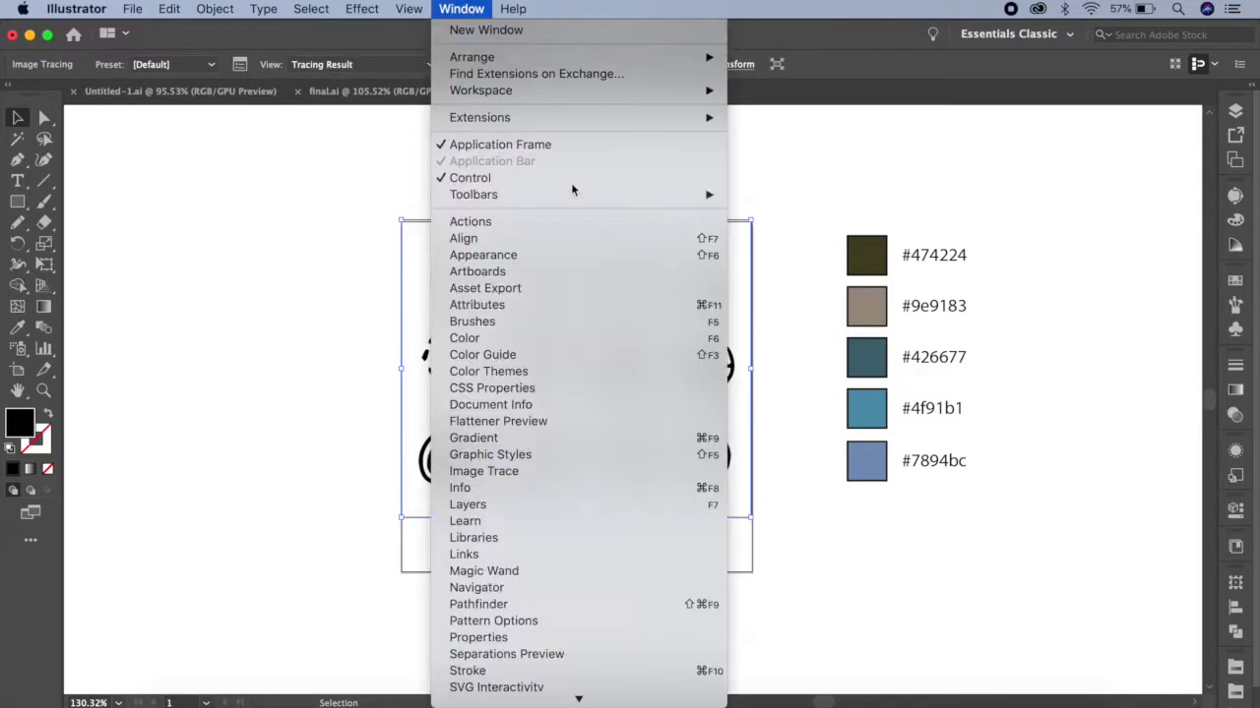
click(531, 472)
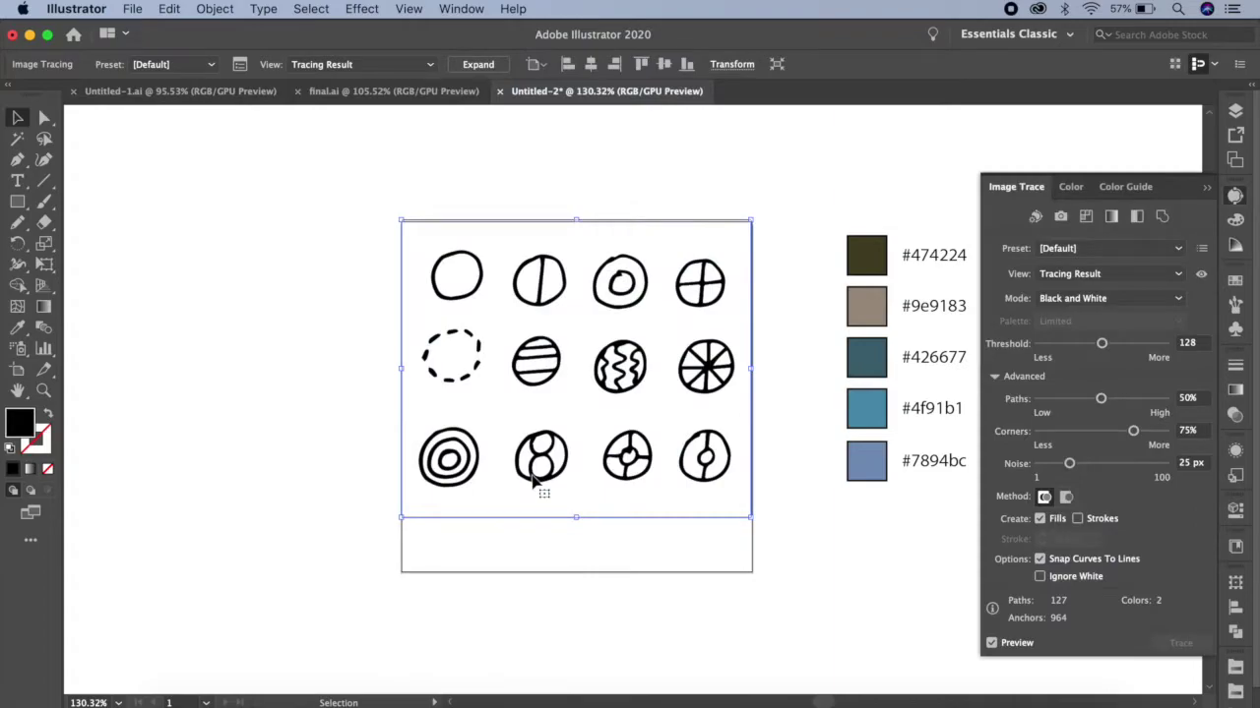
click(1109, 252)
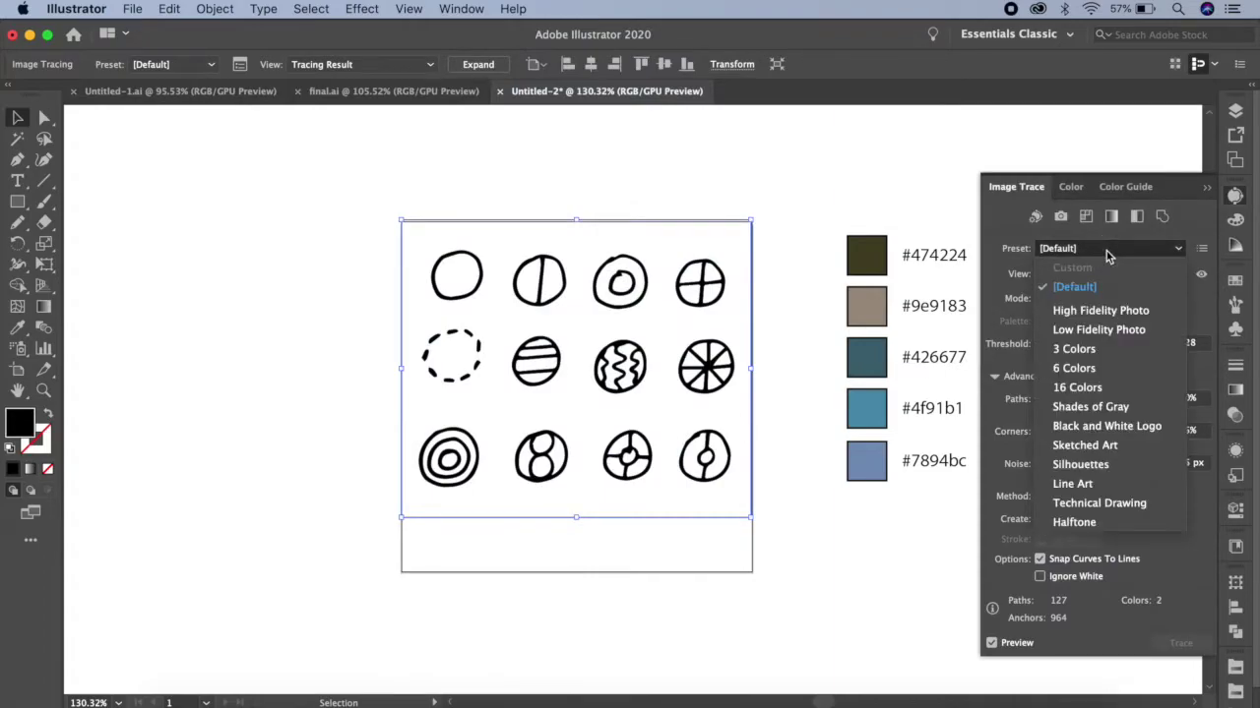
click(1114, 430)
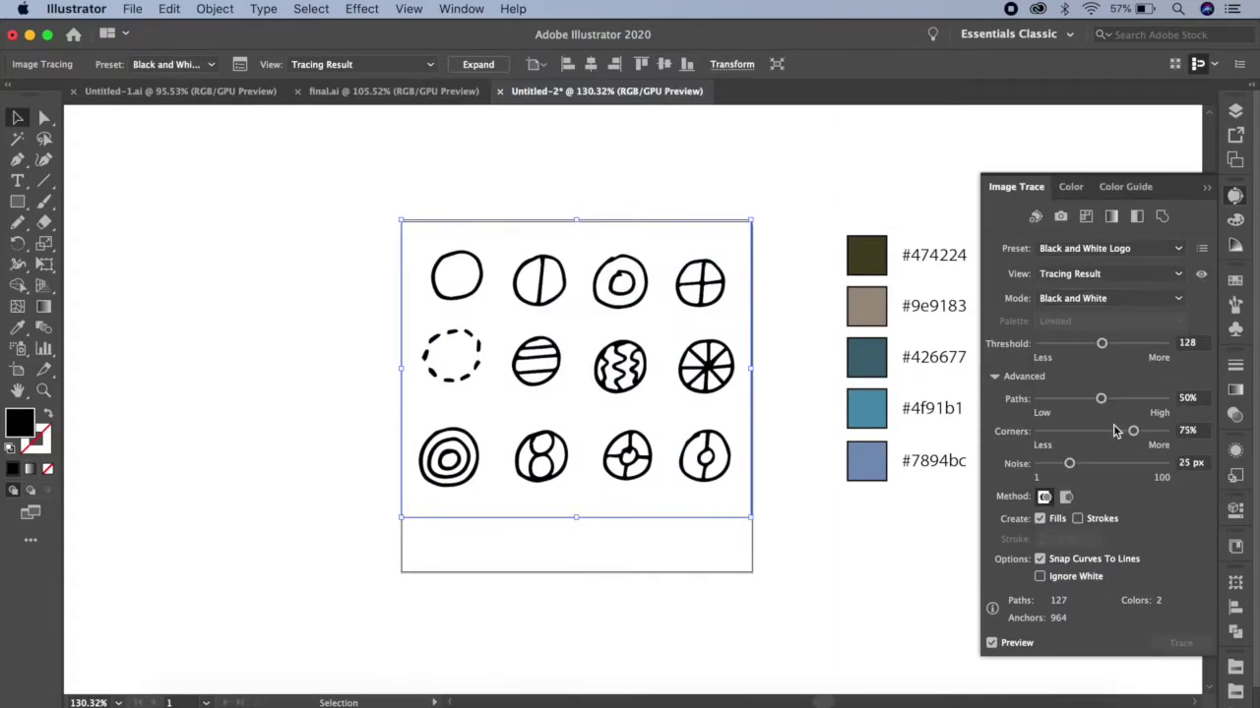
click(1040, 578)
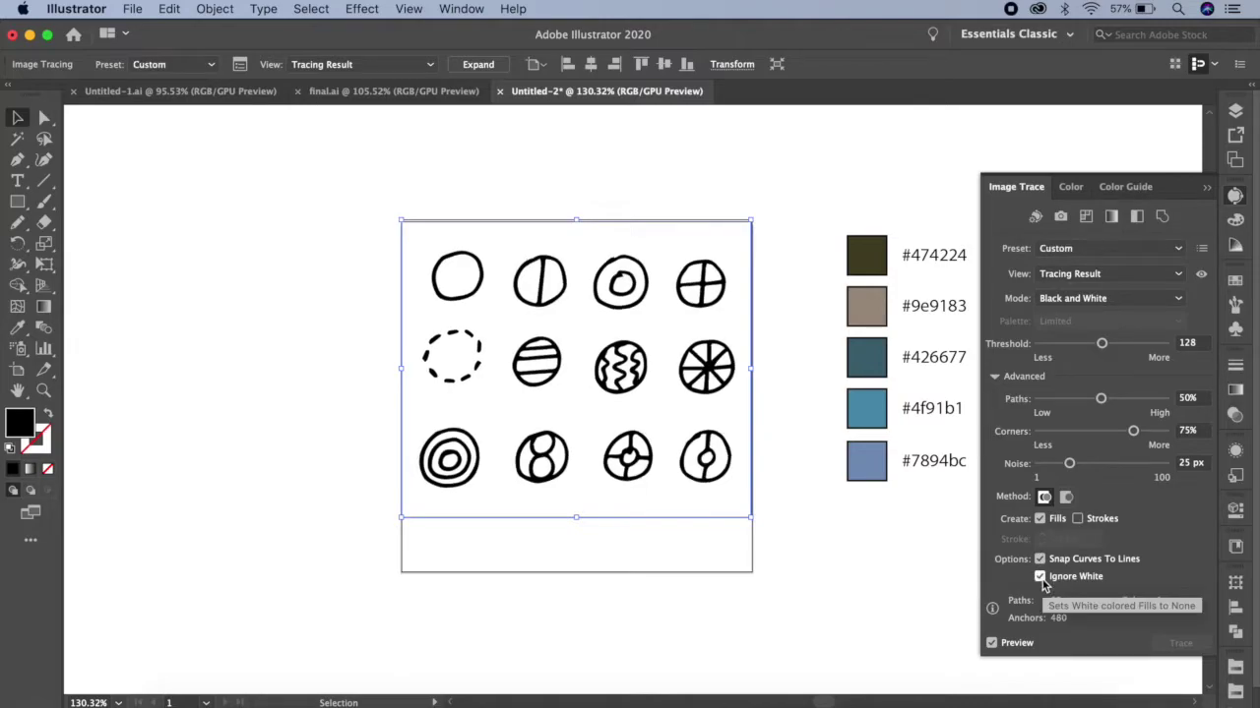
click(498, 67)
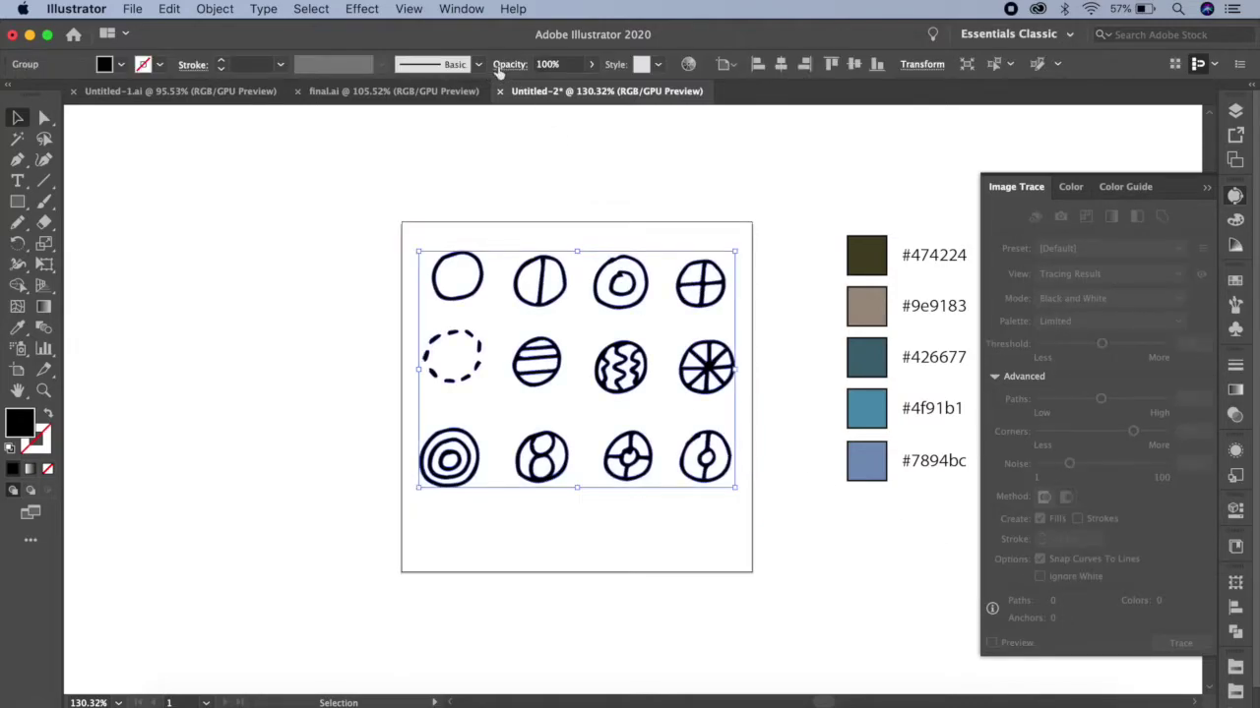
click(1209, 192)
Ungroup the traced artwork and regroup the dashed circle's pieces as one object.
click(215, 9)
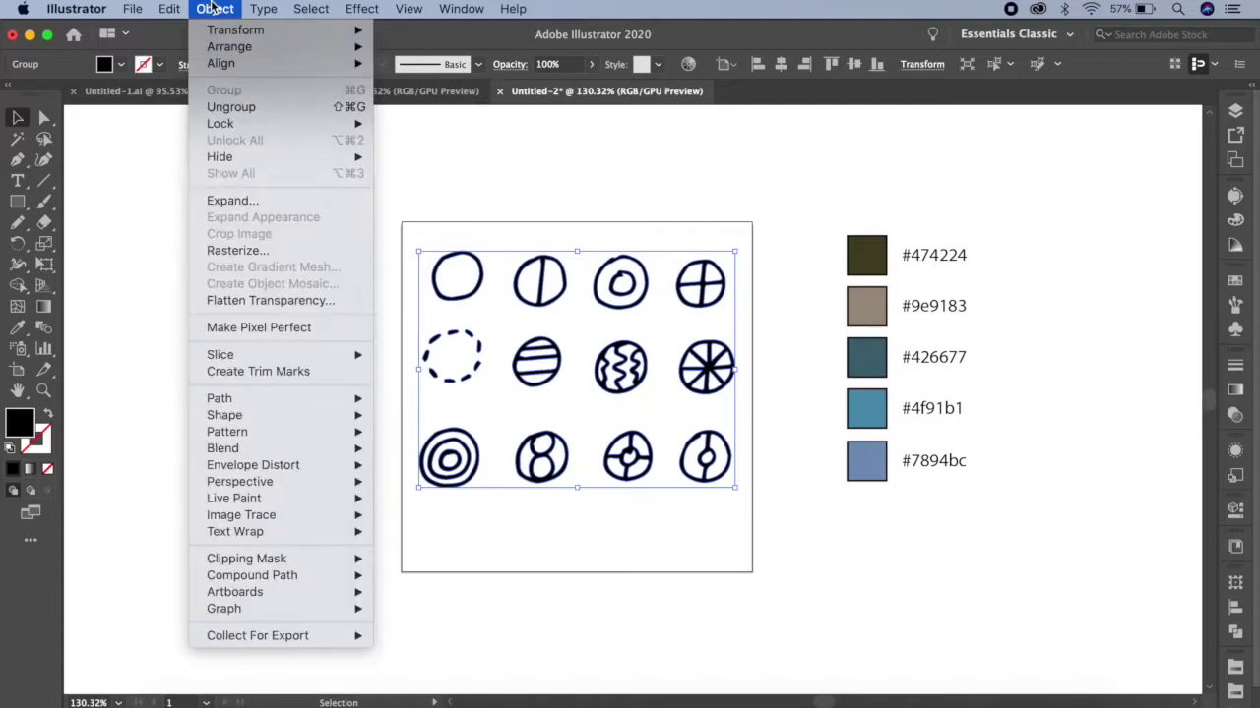
click(250, 110)
click(469, 305)
drag(429, 326, 497, 394)
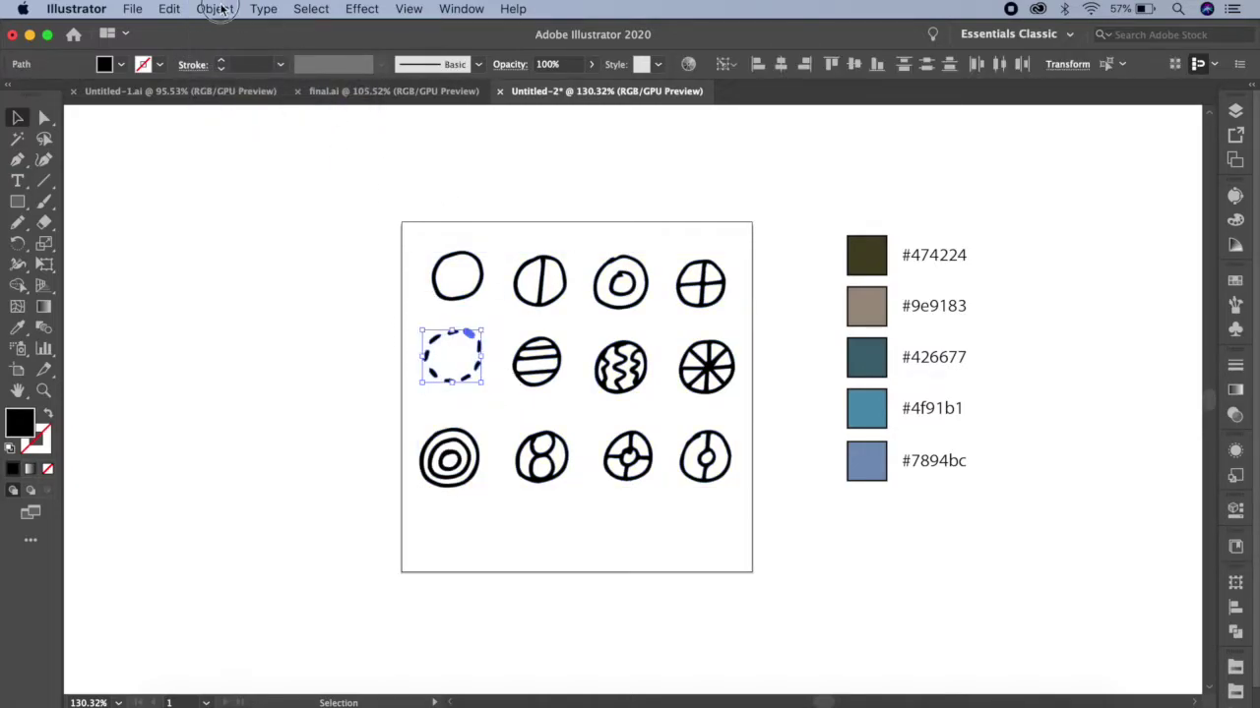
click(214, 9)
click(231, 90)
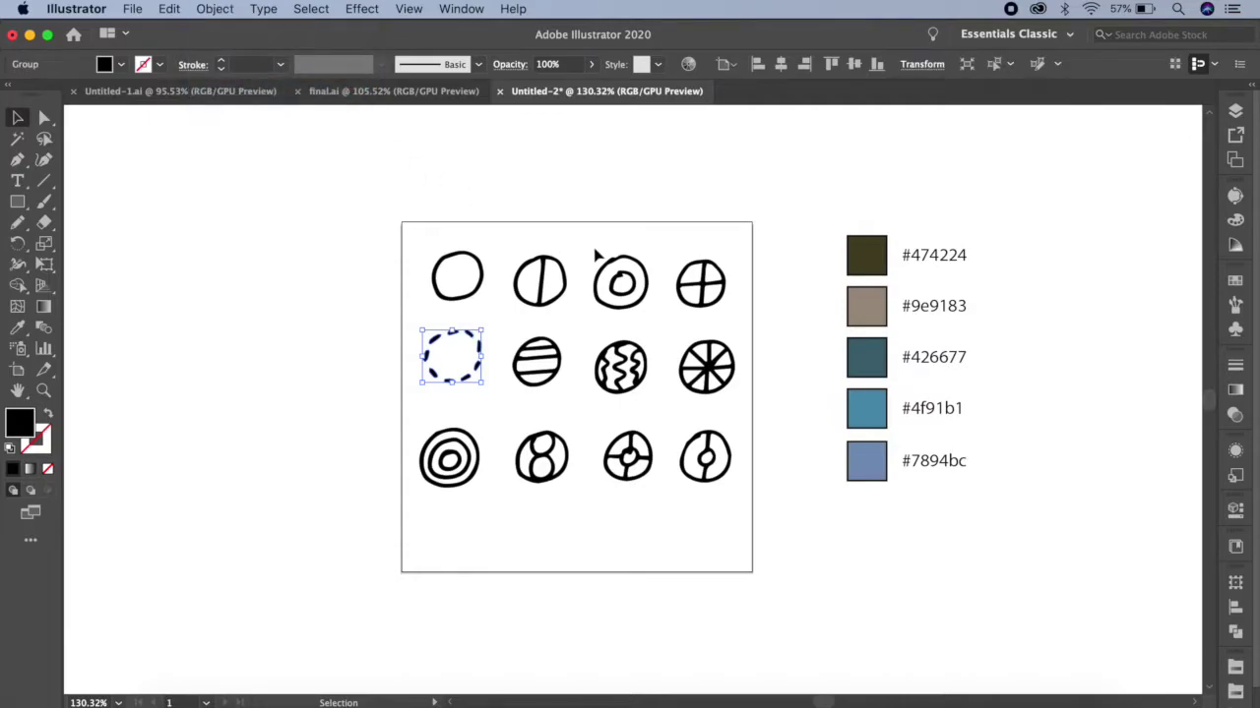
Group the ringed circle and the concentric circles doodles each as single objects.
drag(573, 228, 657, 321)
click(215, 9)
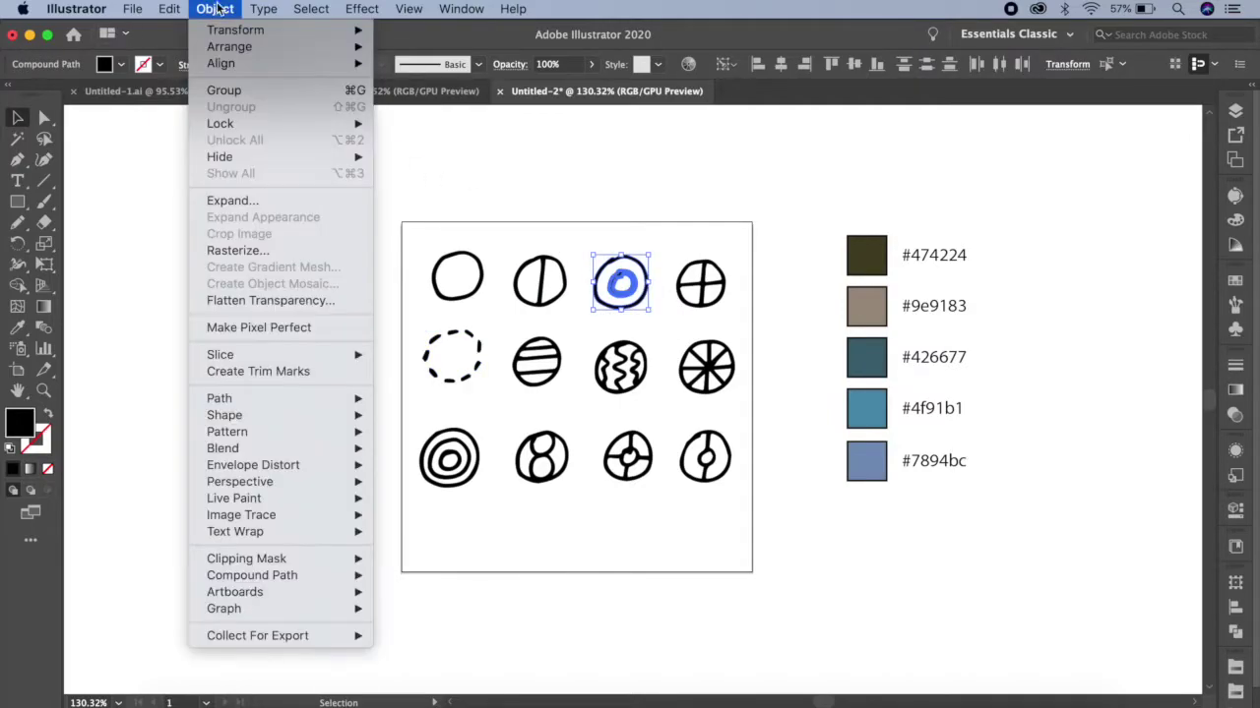
click(228, 91)
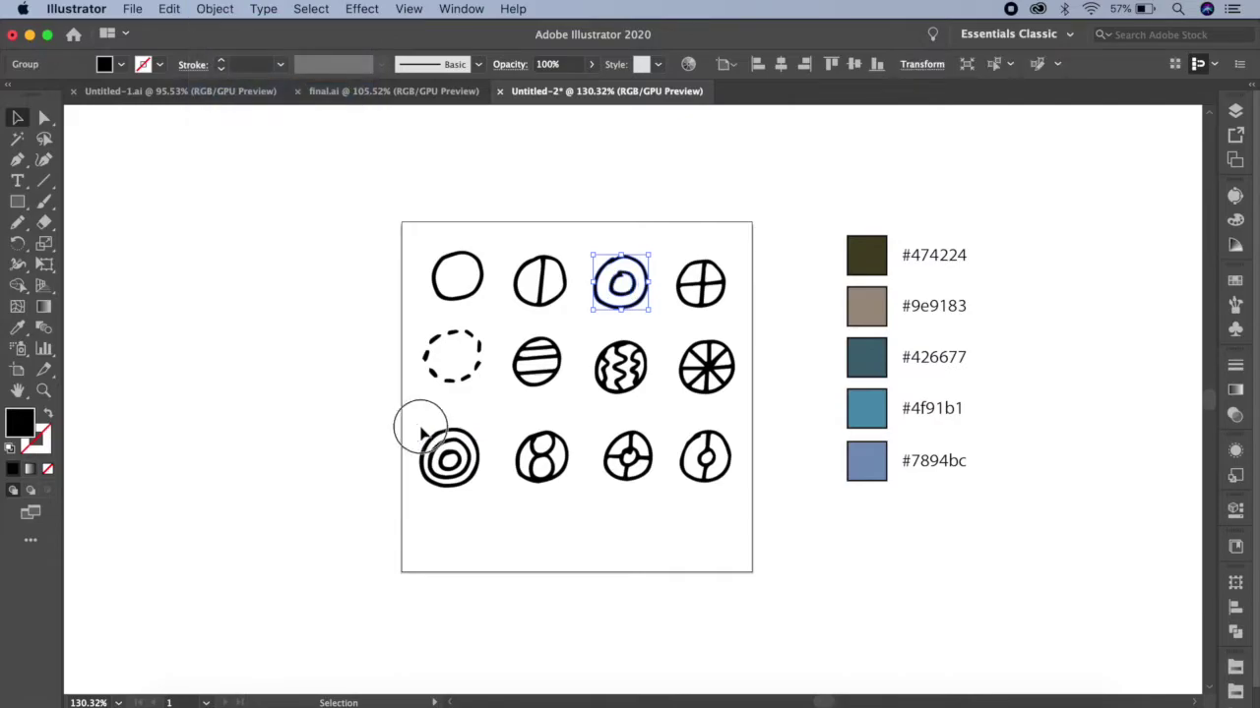
drag(421, 433, 496, 512)
click(215, 9)
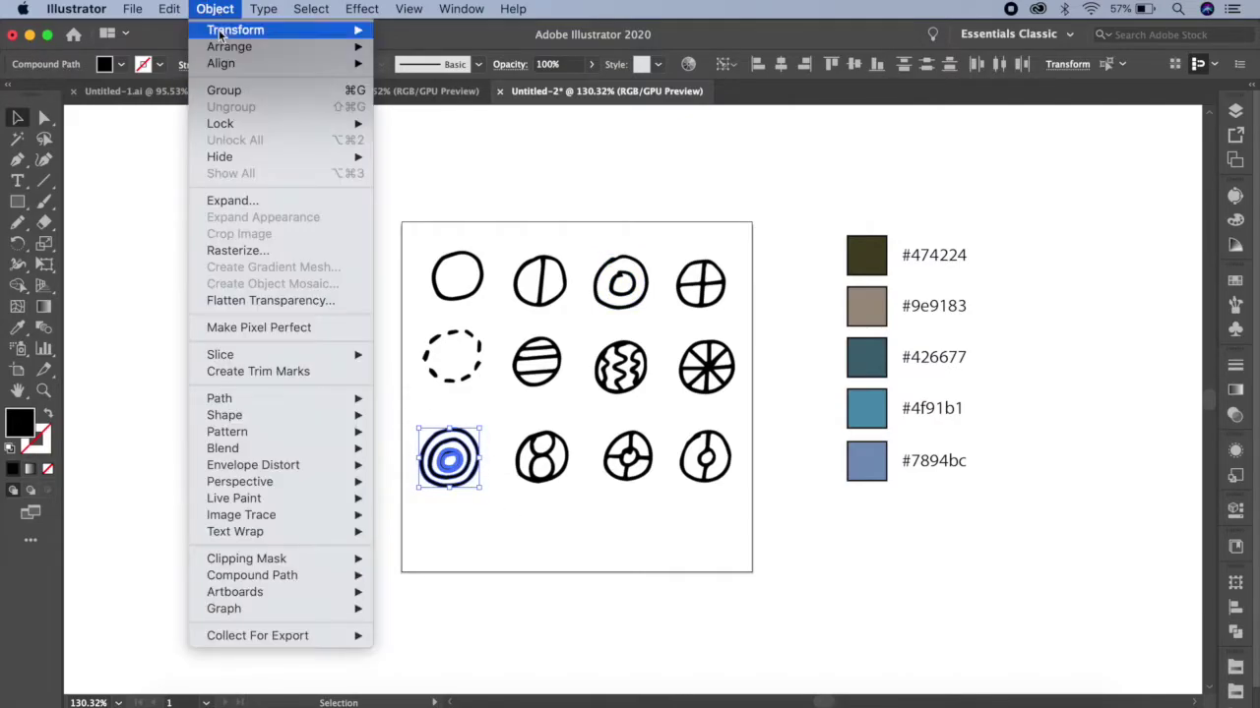
click(226, 89)
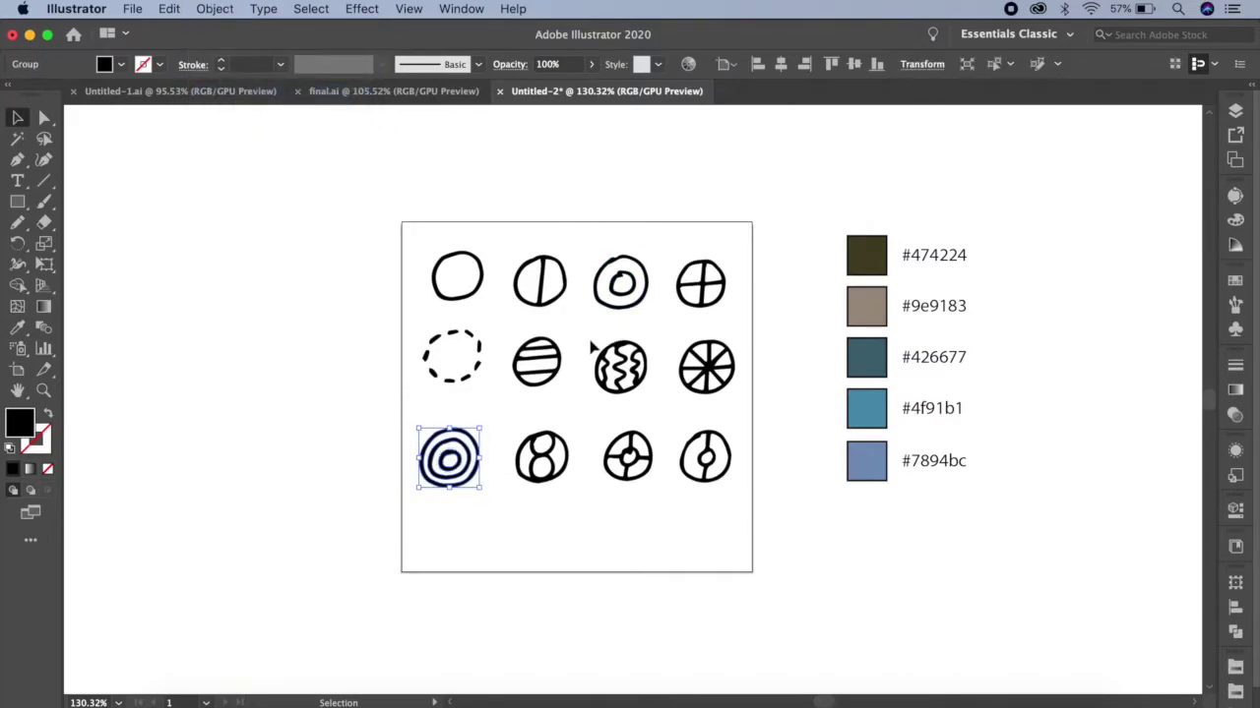
drag(640, 391, 780, 385)
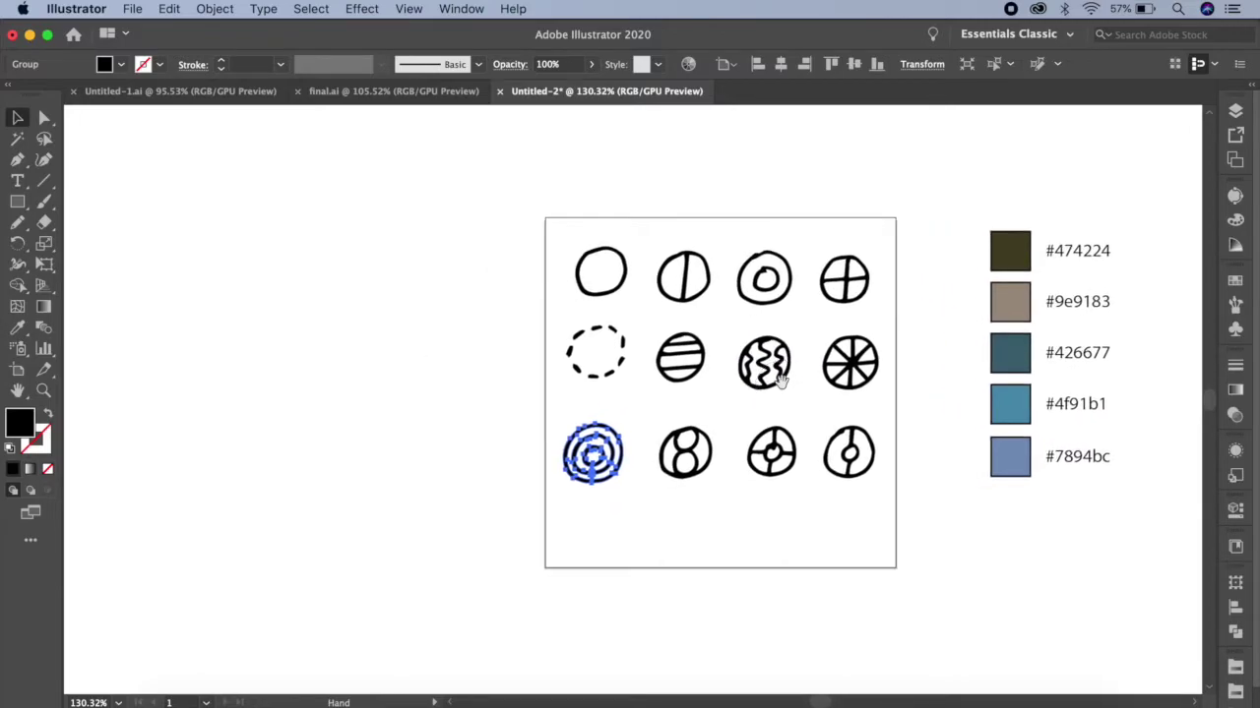
Move the vertical-line, wavy and ring-and-cross circles off the artboard and colour them blue-grey.
drag(703, 268, 245, 218)
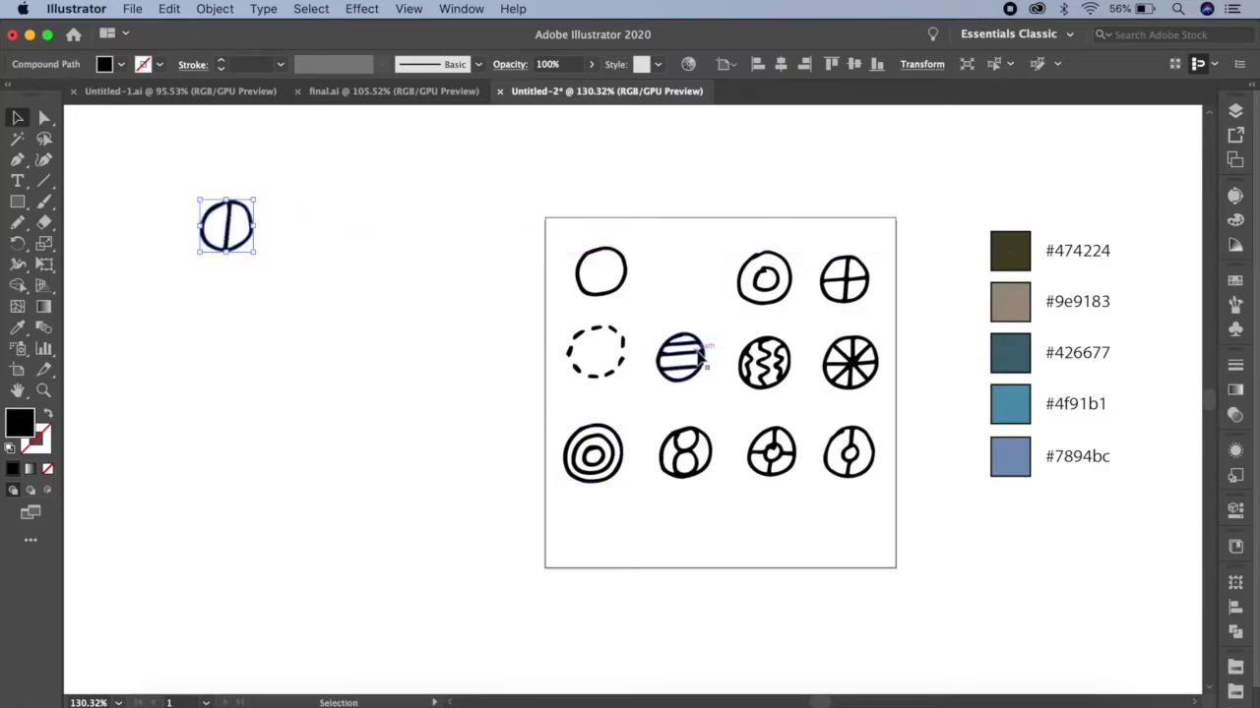
drag(762, 360, 204, 318)
drag(787, 455, 232, 406)
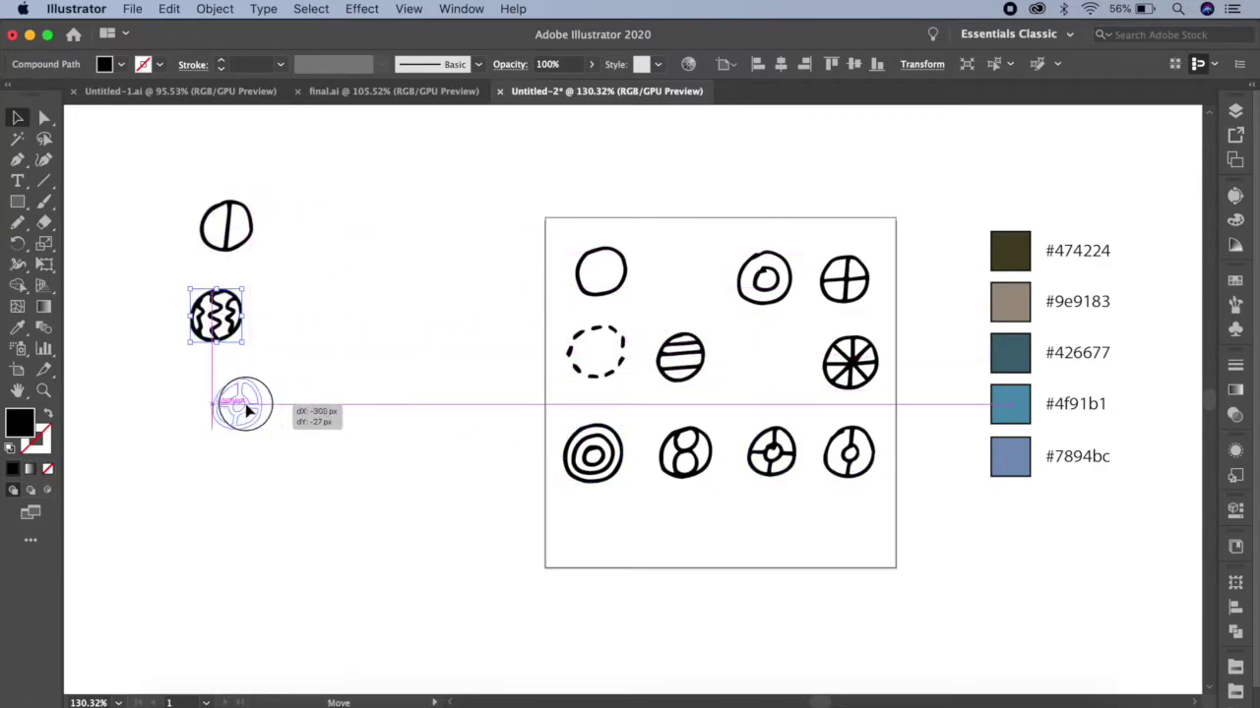
drag(190, 194, 285, 439)
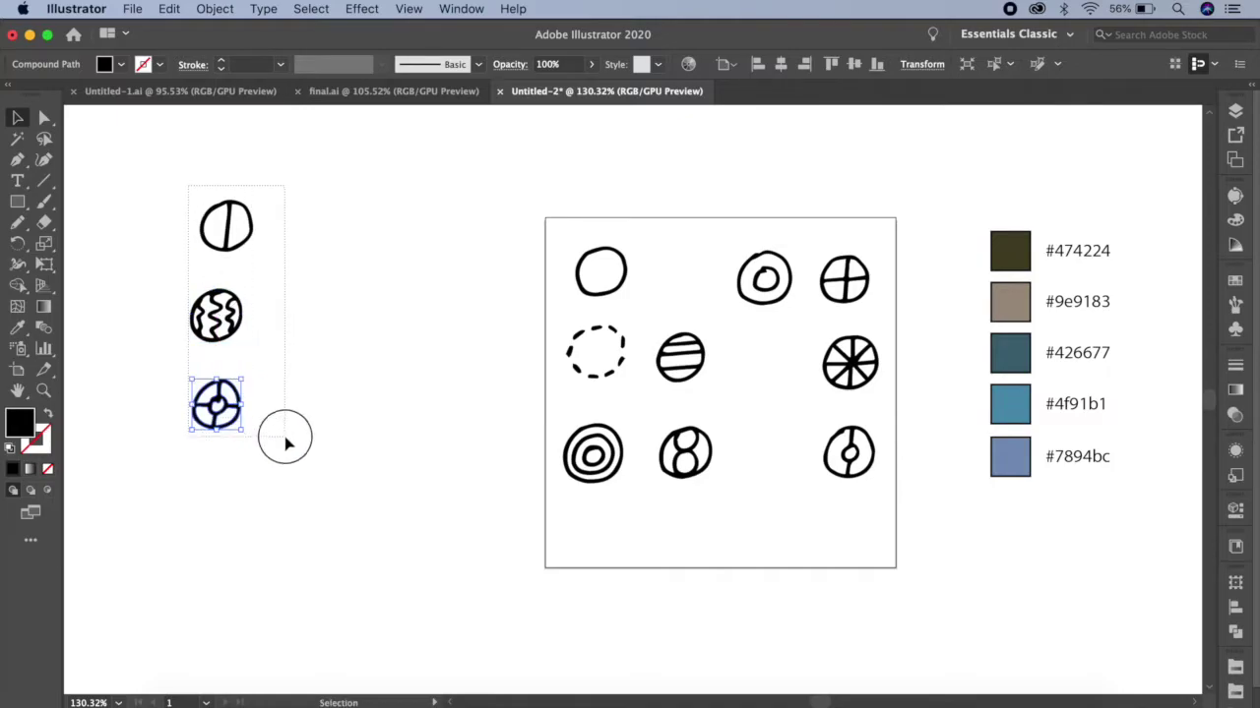
click(1237, 282)
click(1144, 505)
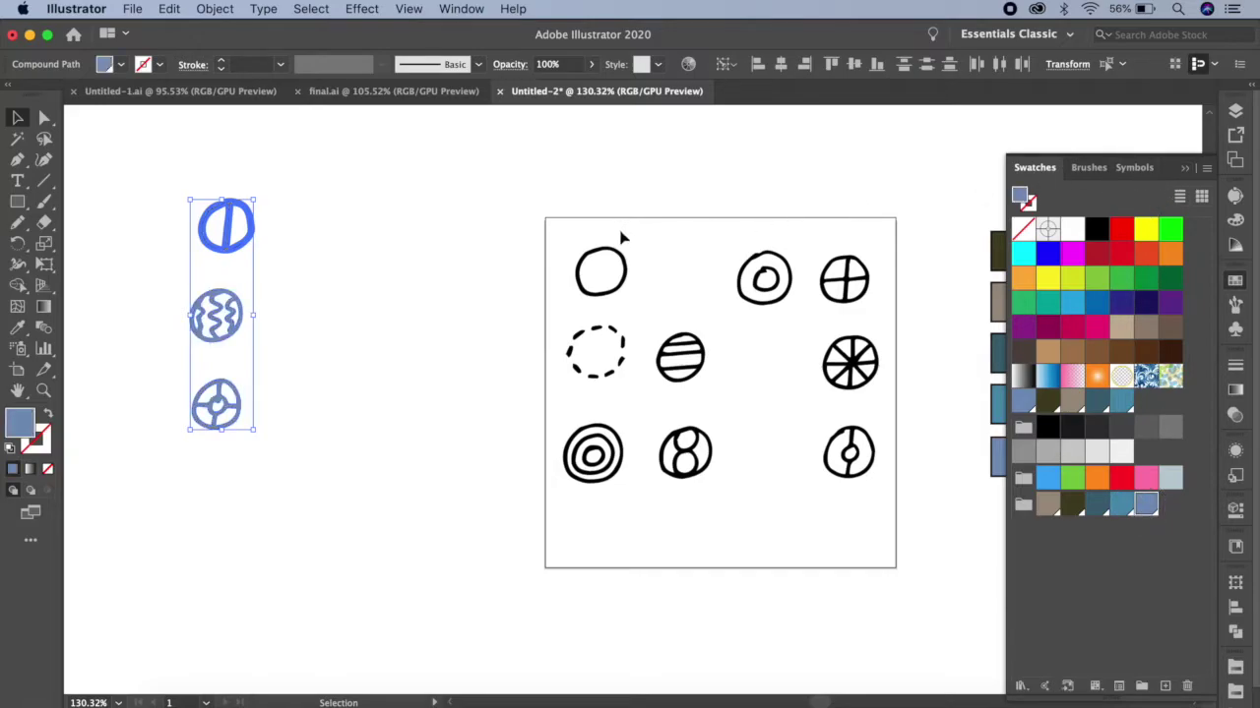
Move the spoked, crossed and dashed circles off the artboard into a second column.
drag(858, 350, 333, 241)
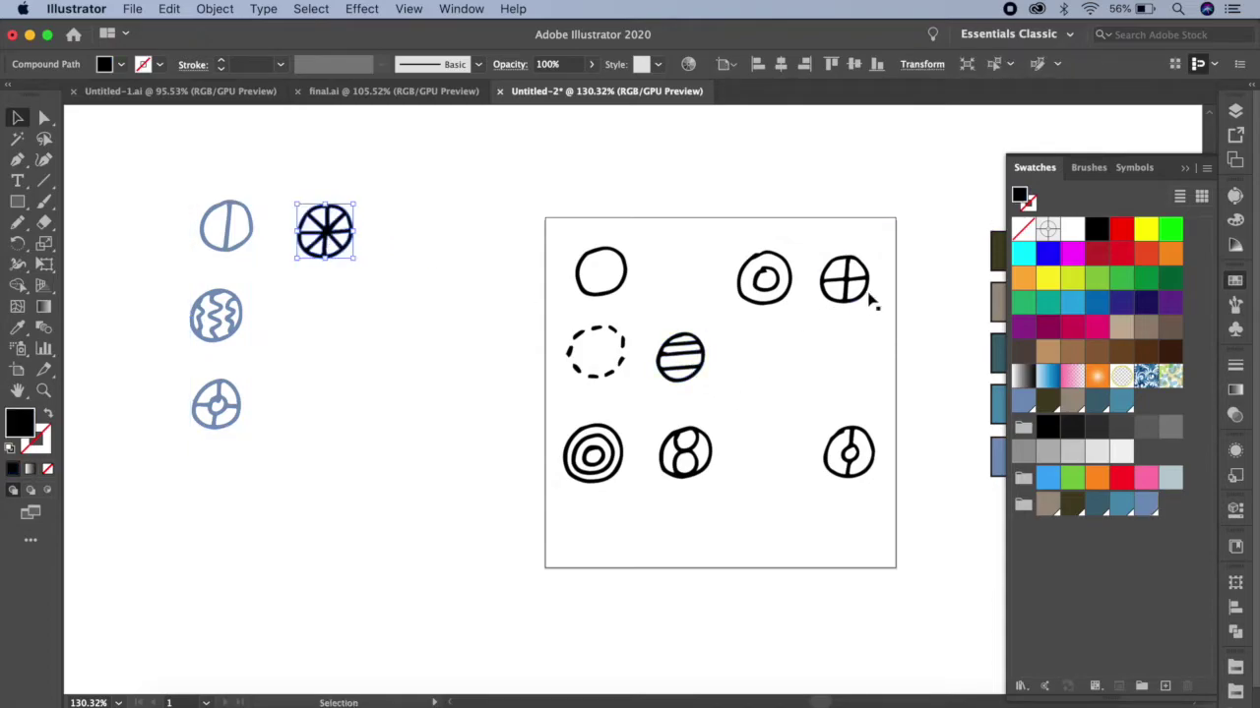
drag(852, 282, 331, 315)
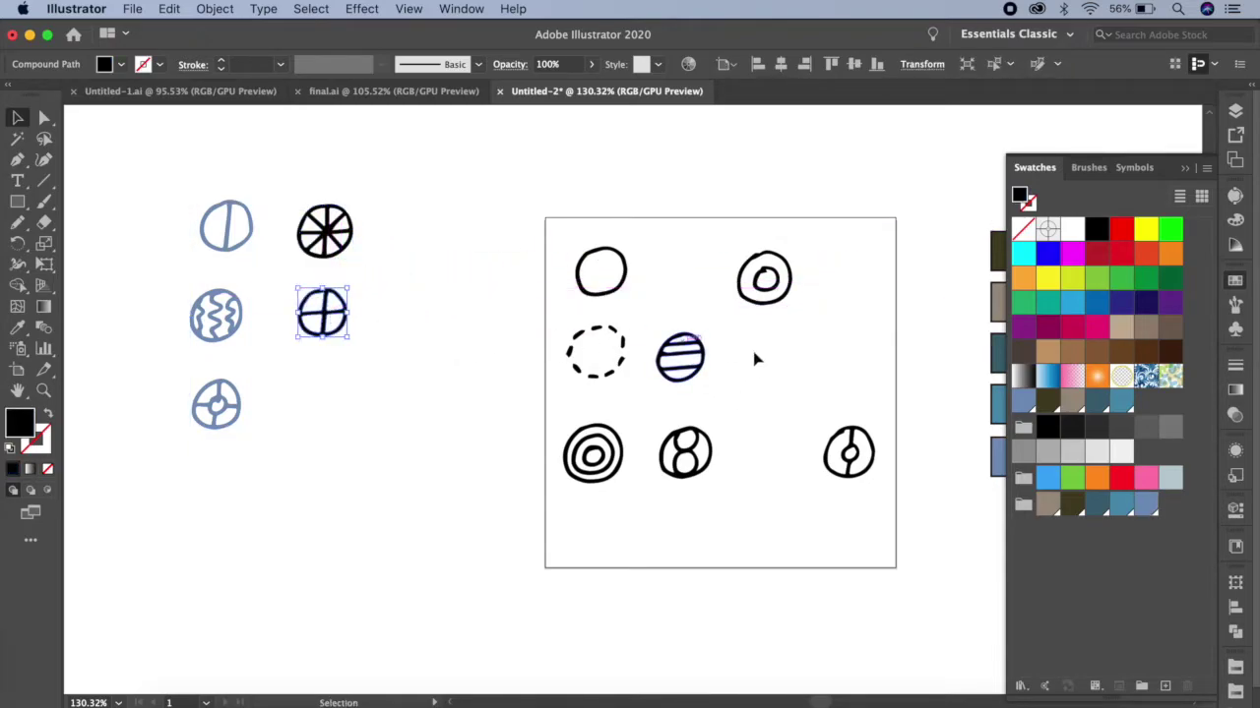
drag(622, 377, 338, 423)
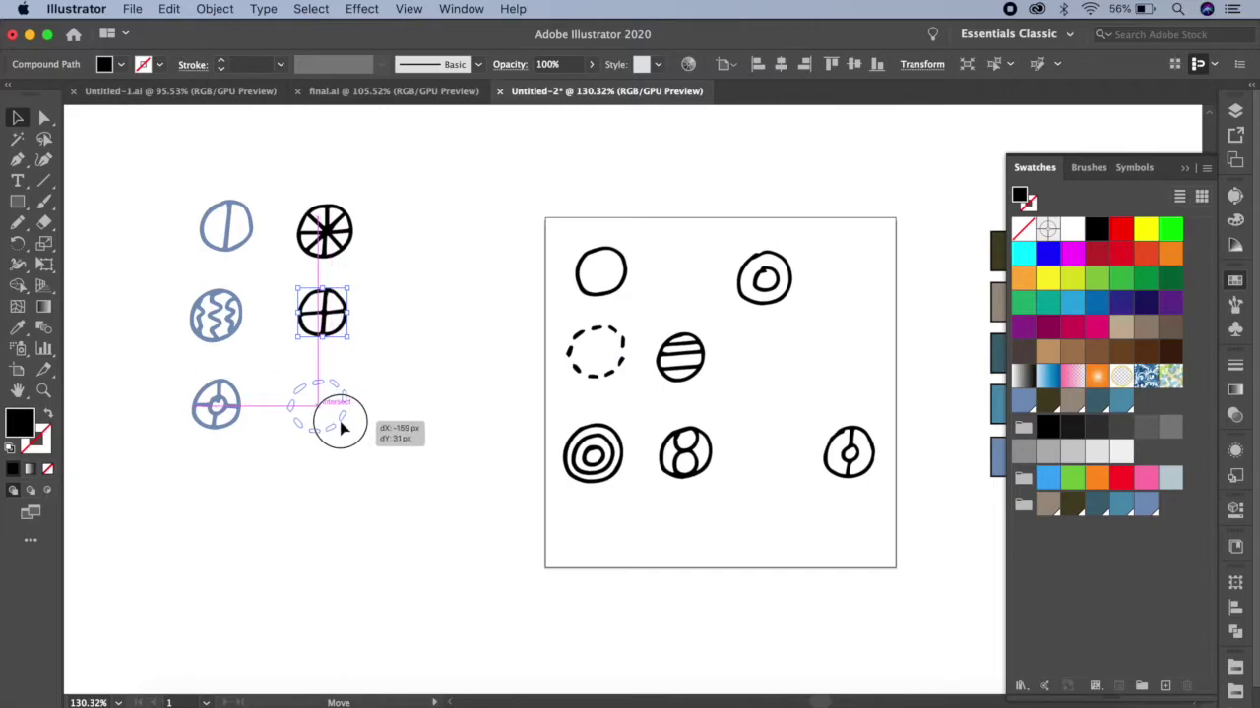
drag(395, 472, 393, 469)
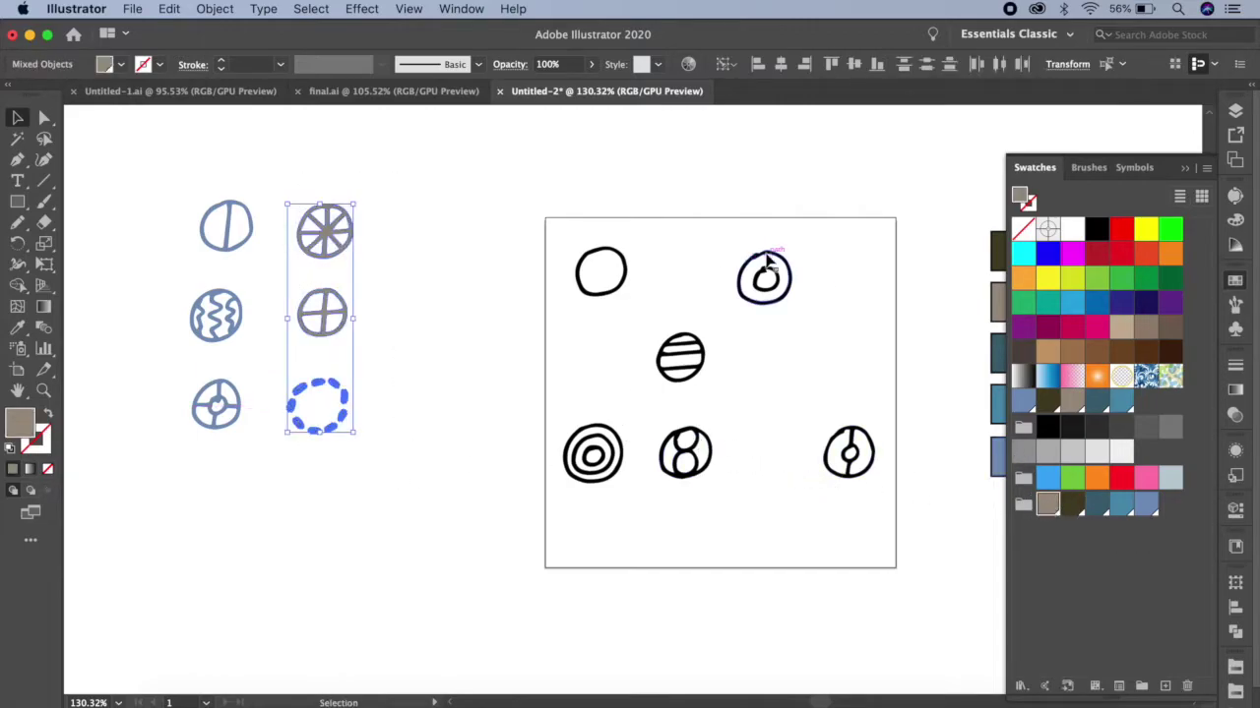
Move the ringed, 8-shaped and inner-circle doodles into a bottom row and colour them dark teal.
drag(766, 278, 177, 495)
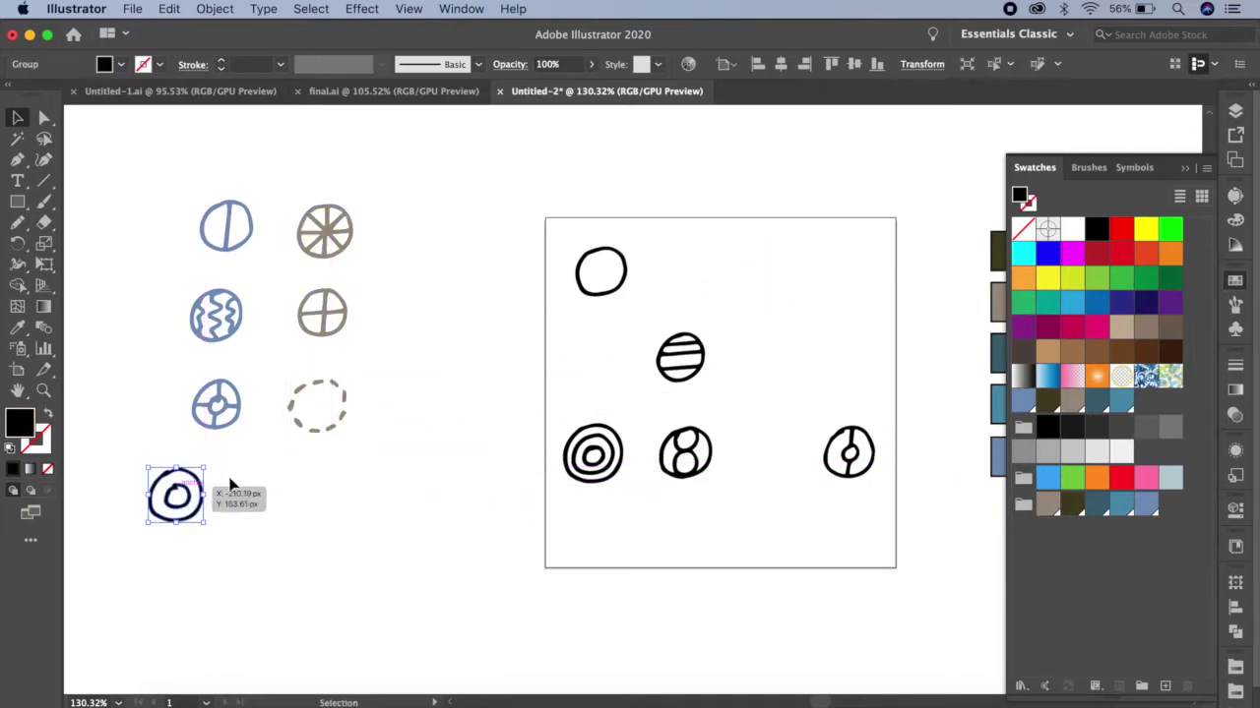
drag(697, 471, 295, 522)
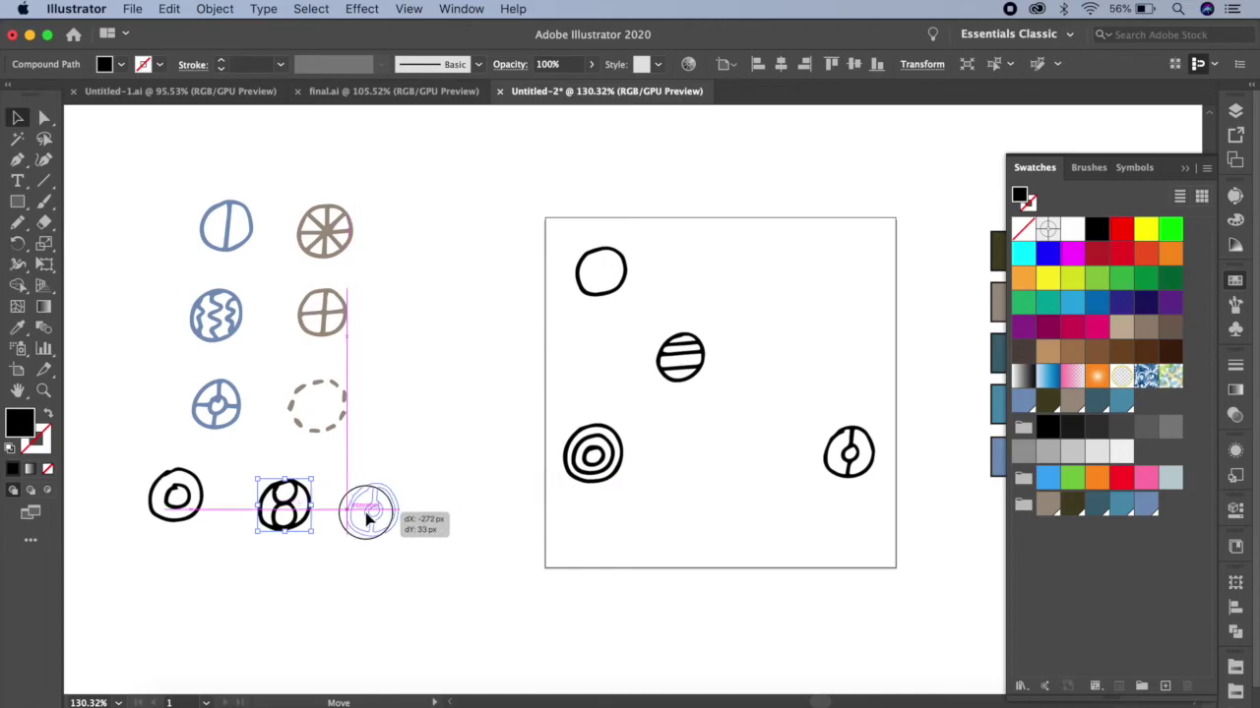
drag(844, 463, 369, 519)
drag(102, 473, 388, 560)
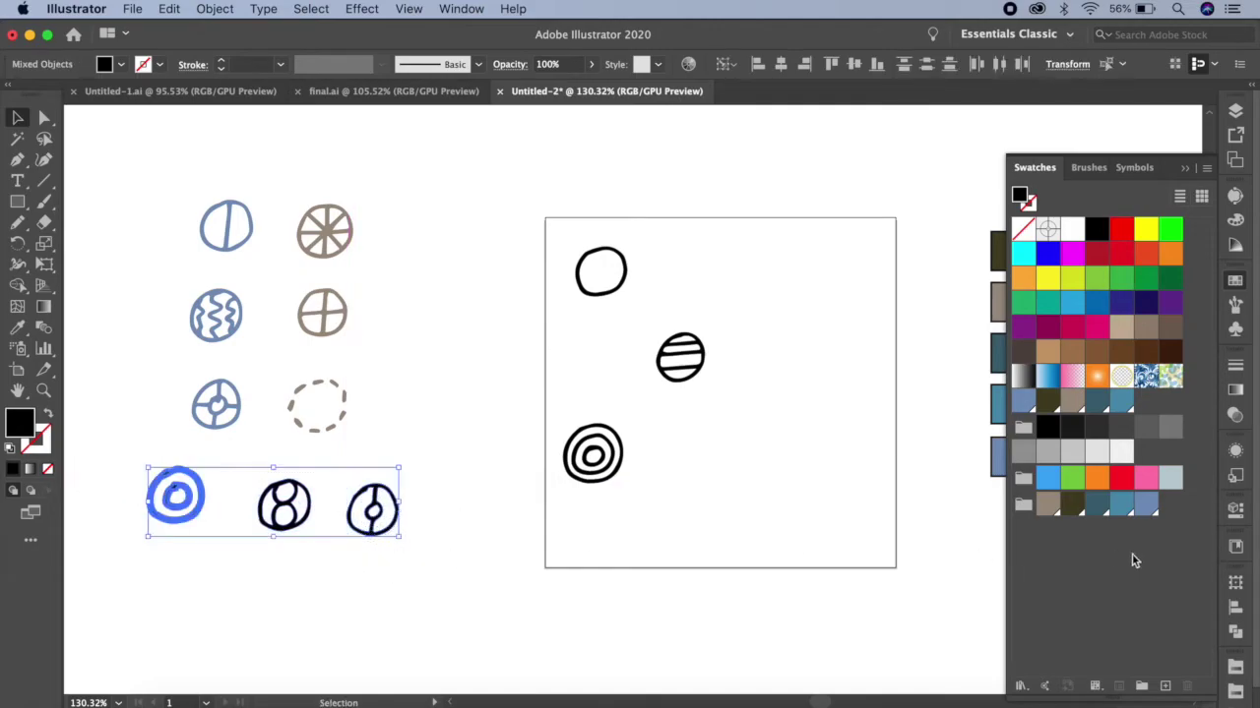
click(1095, 504)
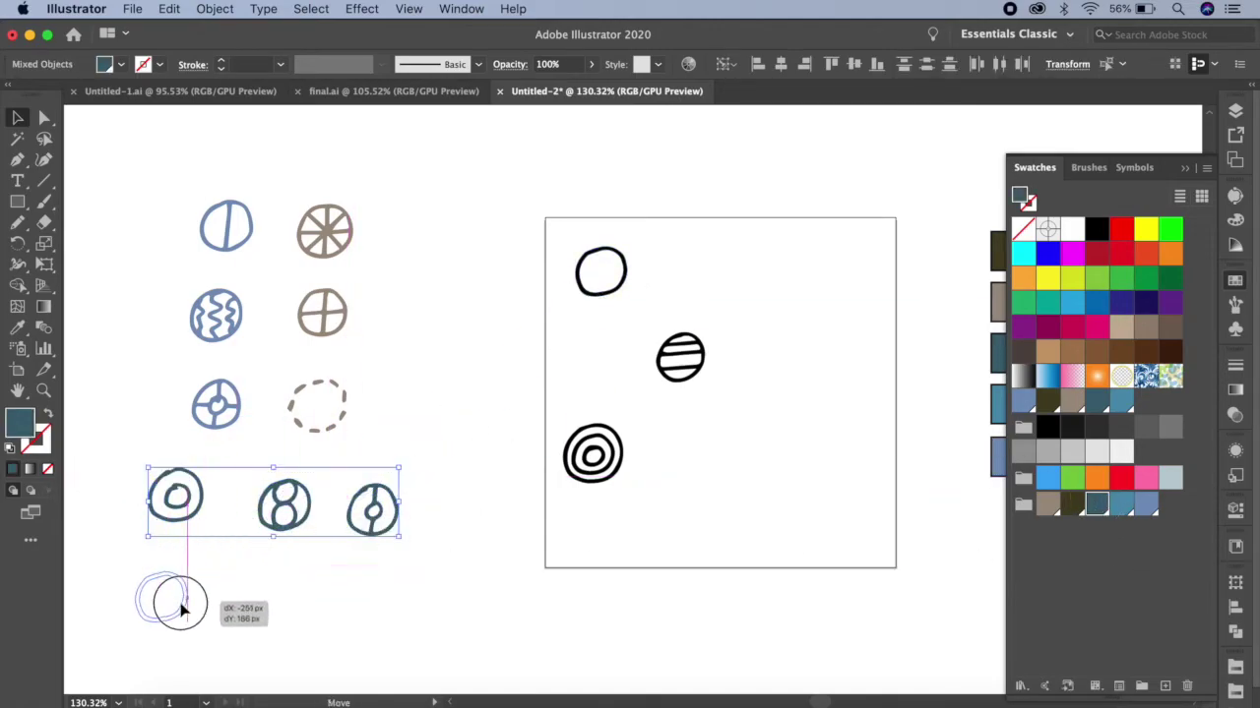
Move the plain and concentric black circles to the lower left and colour the three teal #4f91b1.
drag(628, 281, 183, 607)
drag(594, 466, 262, 607)
drag(697, 372, 347, 608)
drag(118, 573, 429, 640)
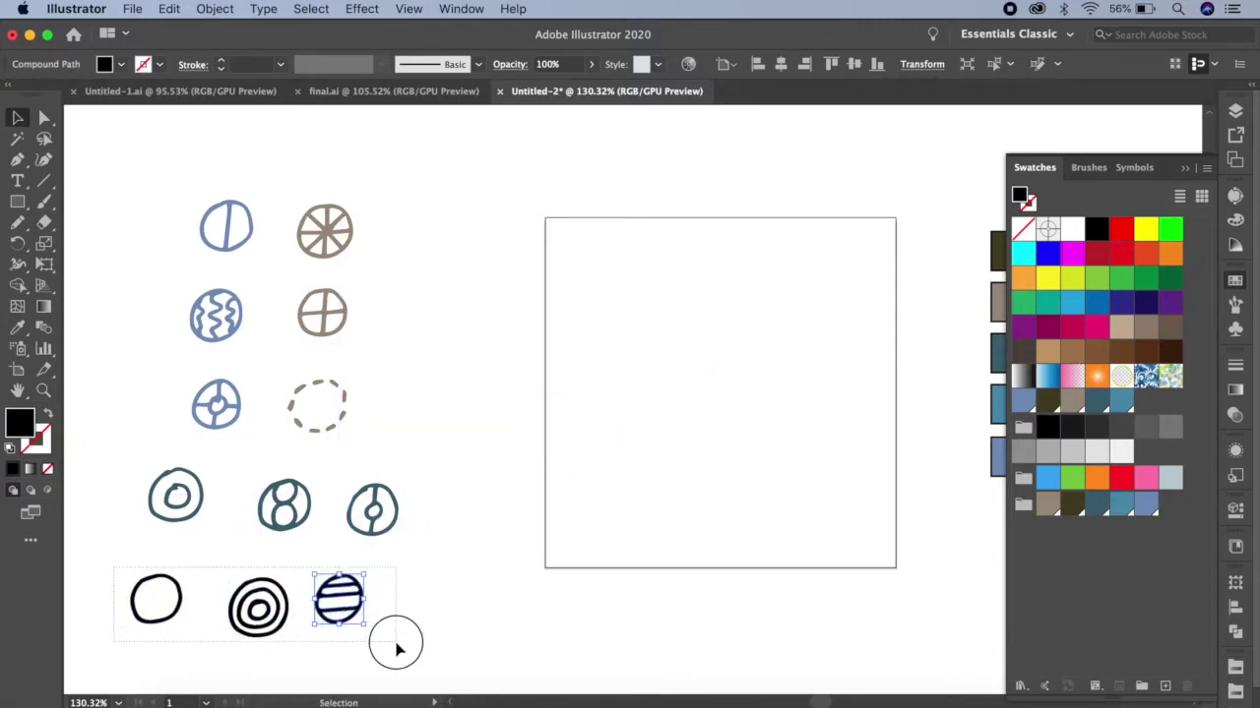
click(1121, 507)
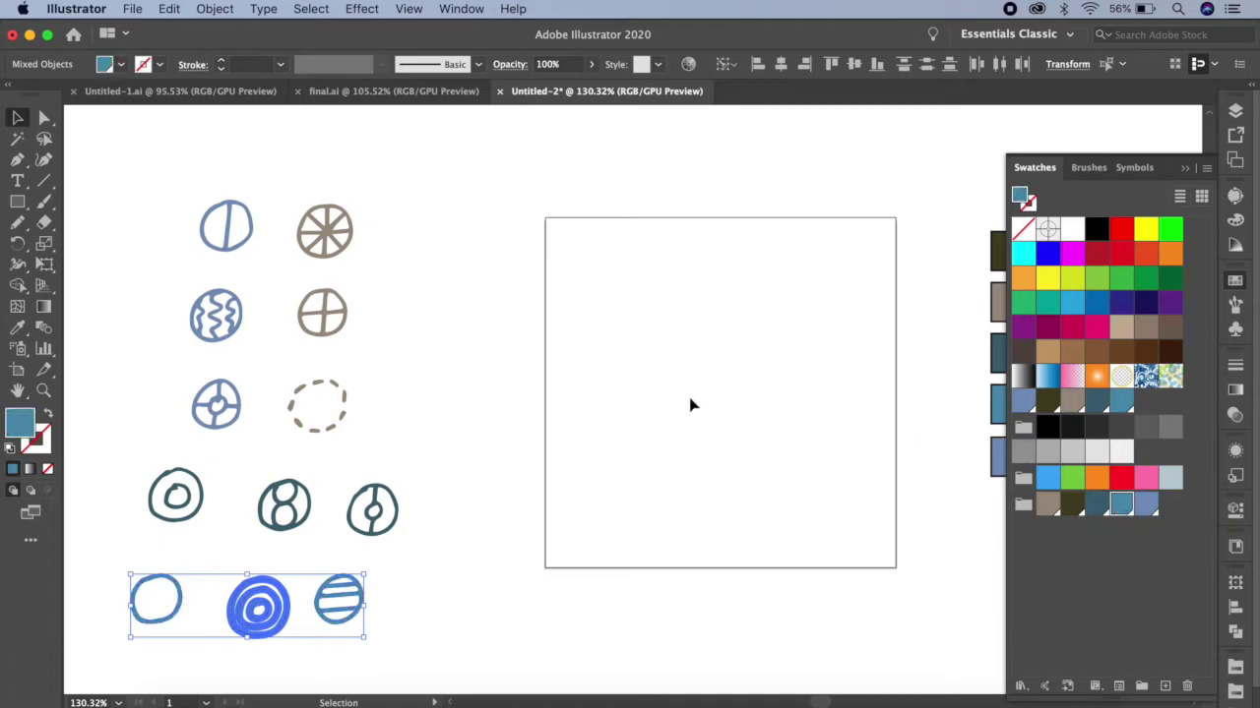
click(497, 360)
click(24, 204)
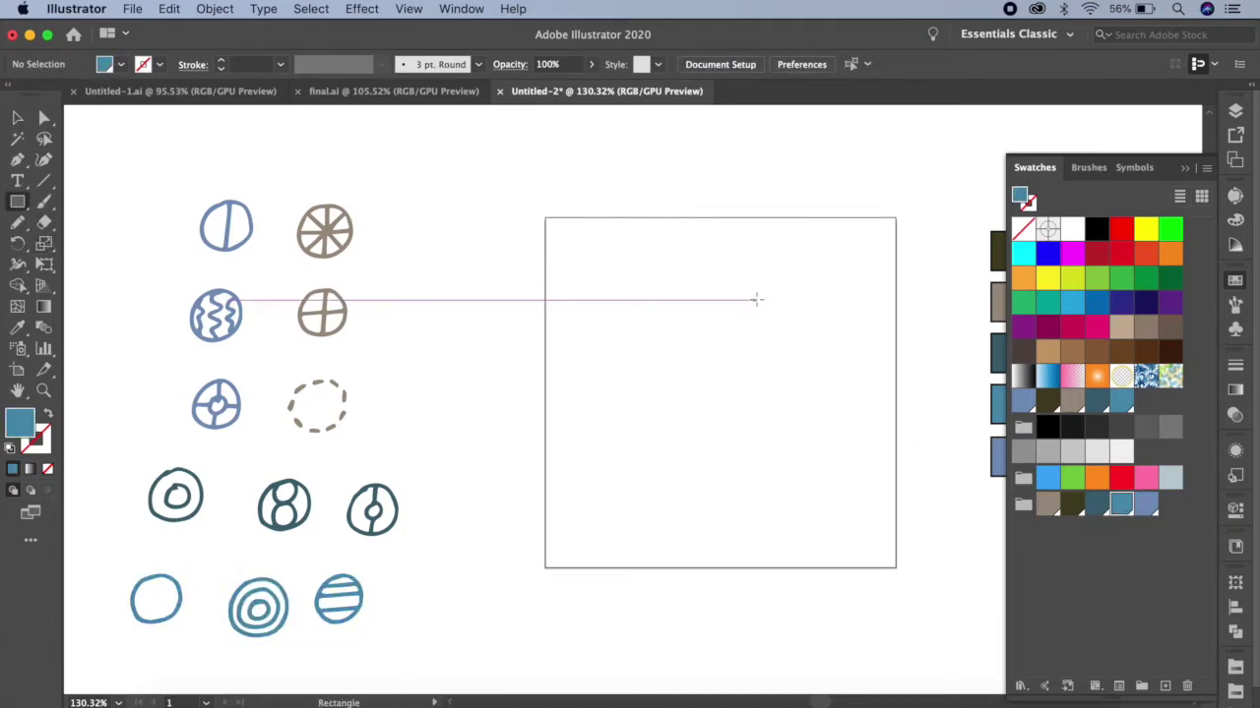
Draw a 200 × 200 px square aligned to the artboard and fill it dark olive.
click(756, 299)
text(0)
key(Tab)
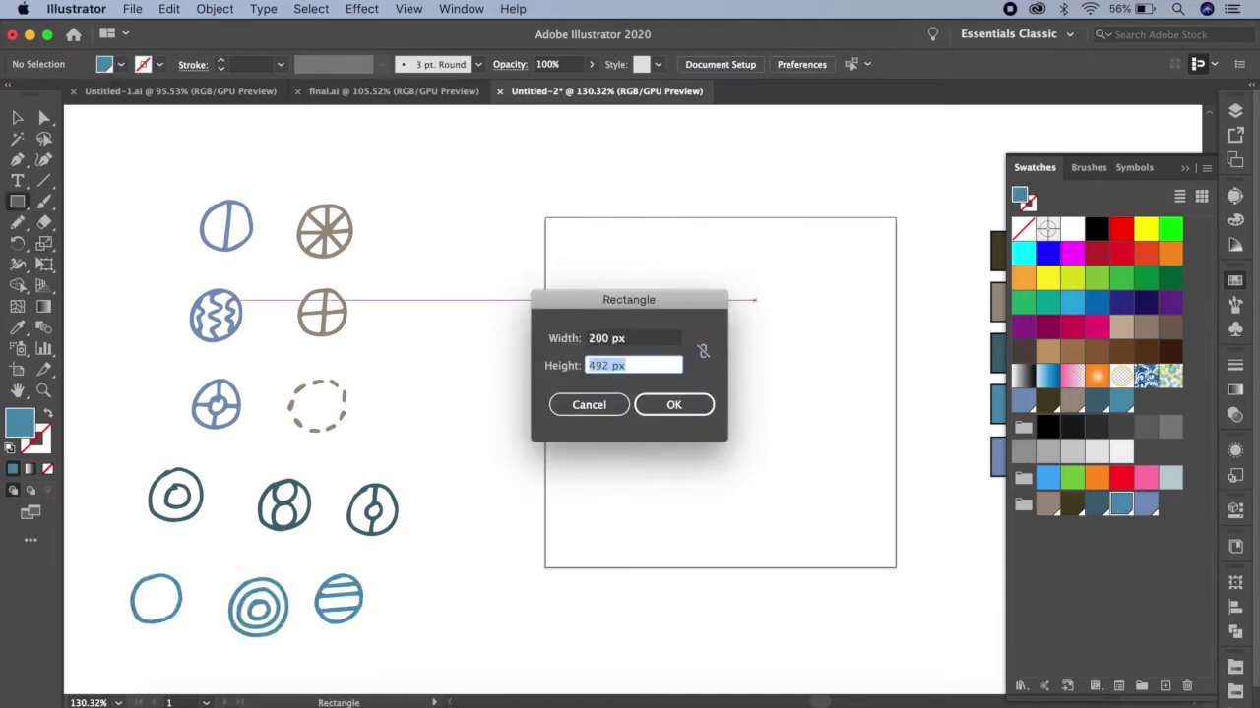
click(700, 403)
click(780, 62)
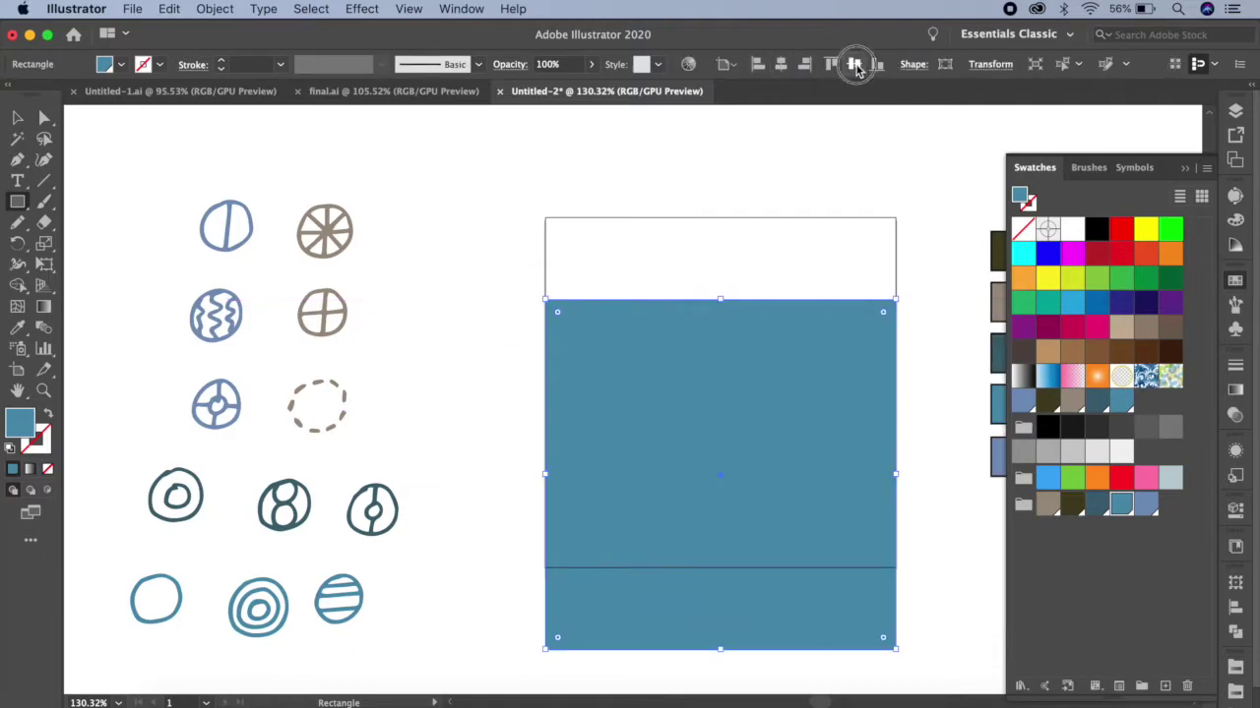
click(855, 65)
click(1072, 504)
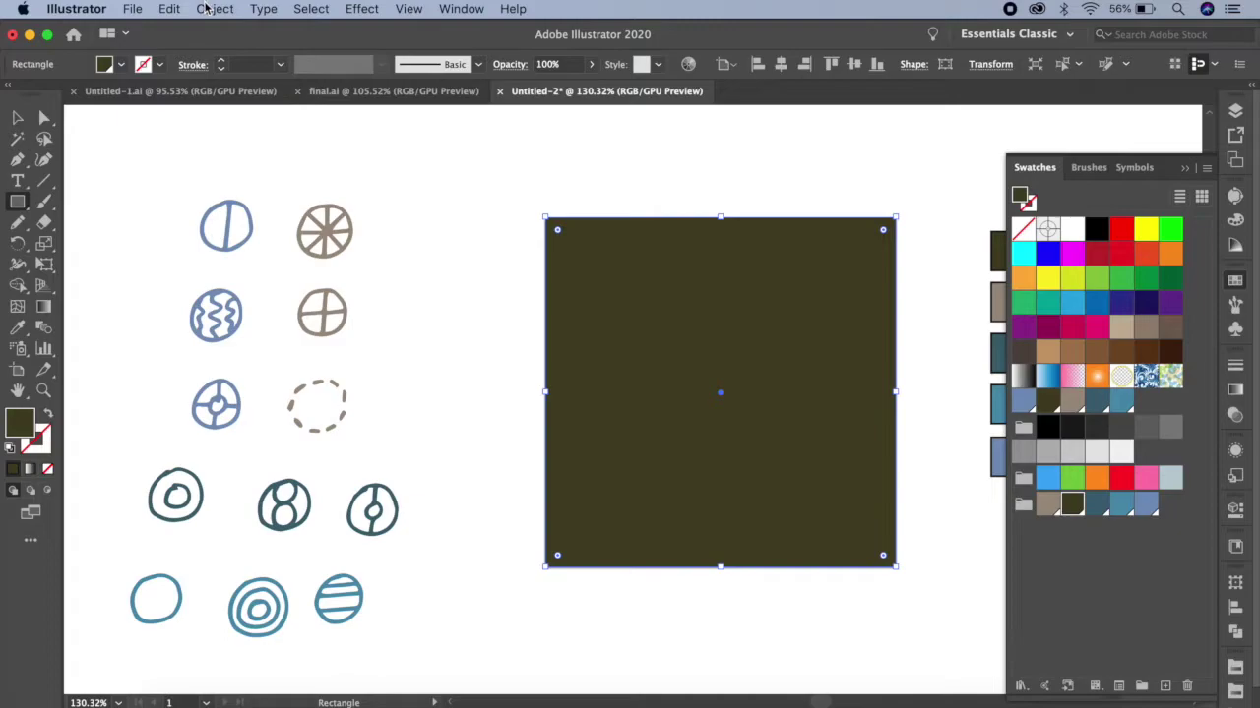
Send the olive square to the back and lock it in place.
click(208, 7)
click(423, 103)
click(214, 8)
mouse_move(221, 123)
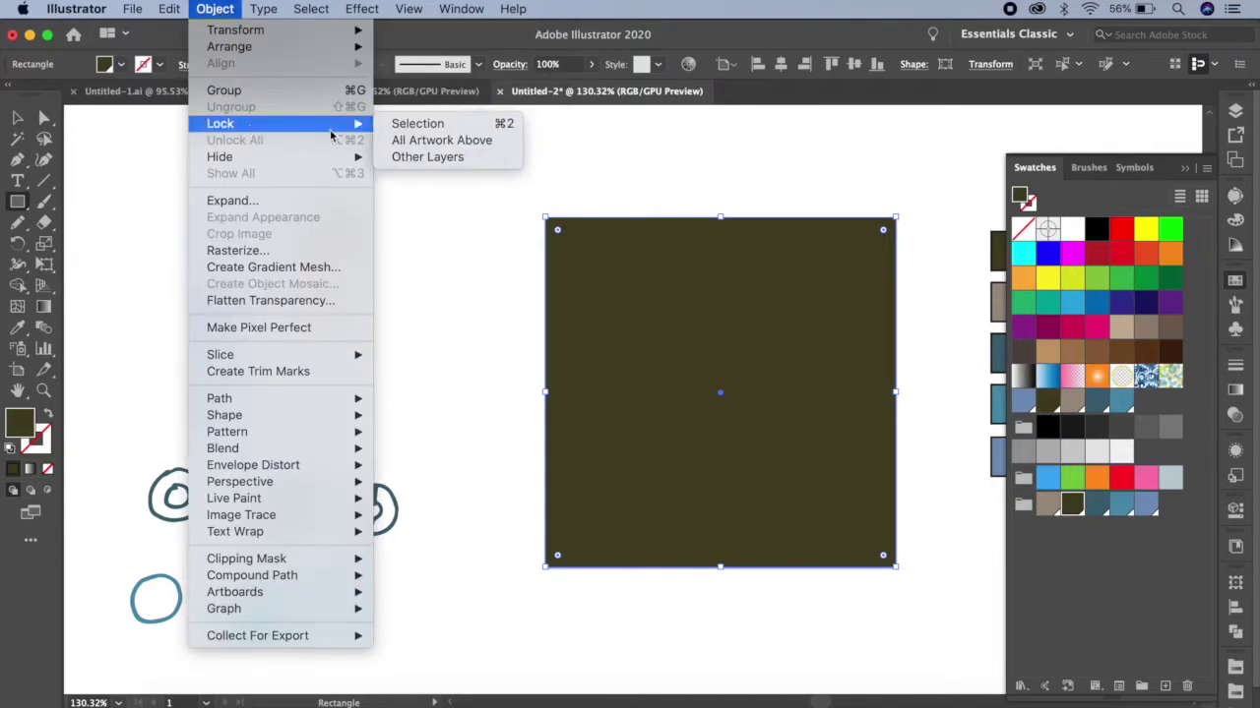
click(418, 125)
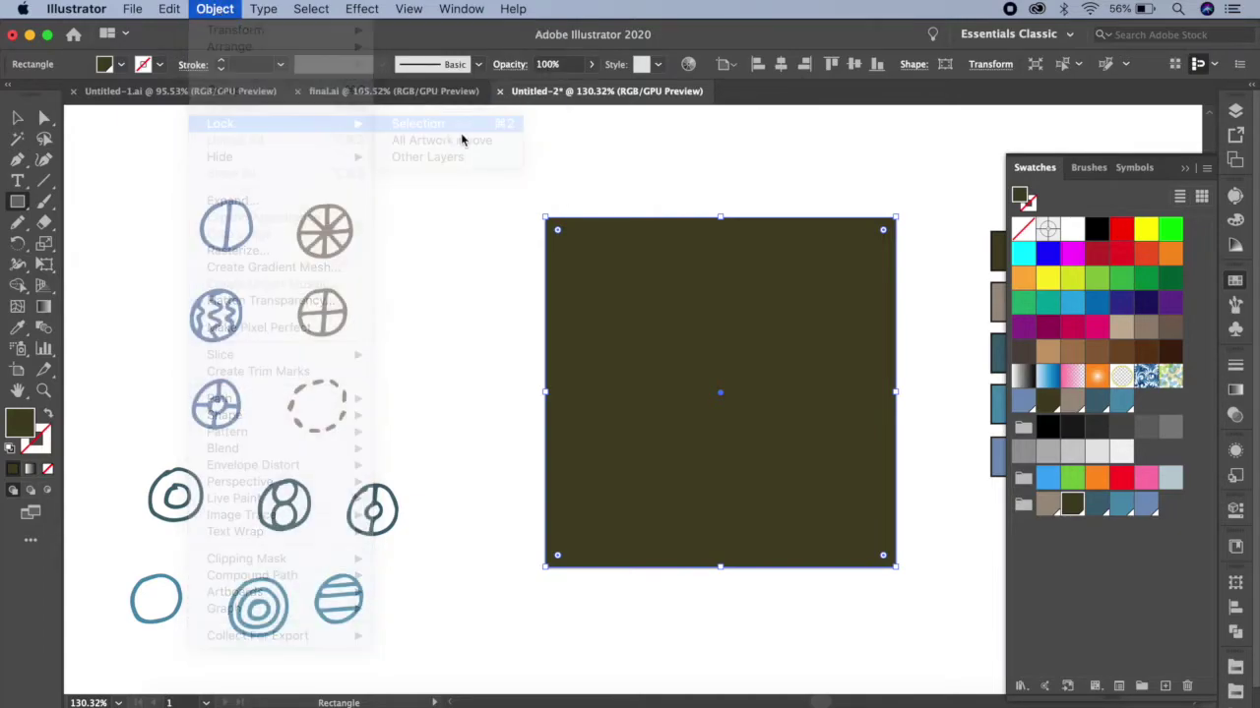
click(1186, 168)
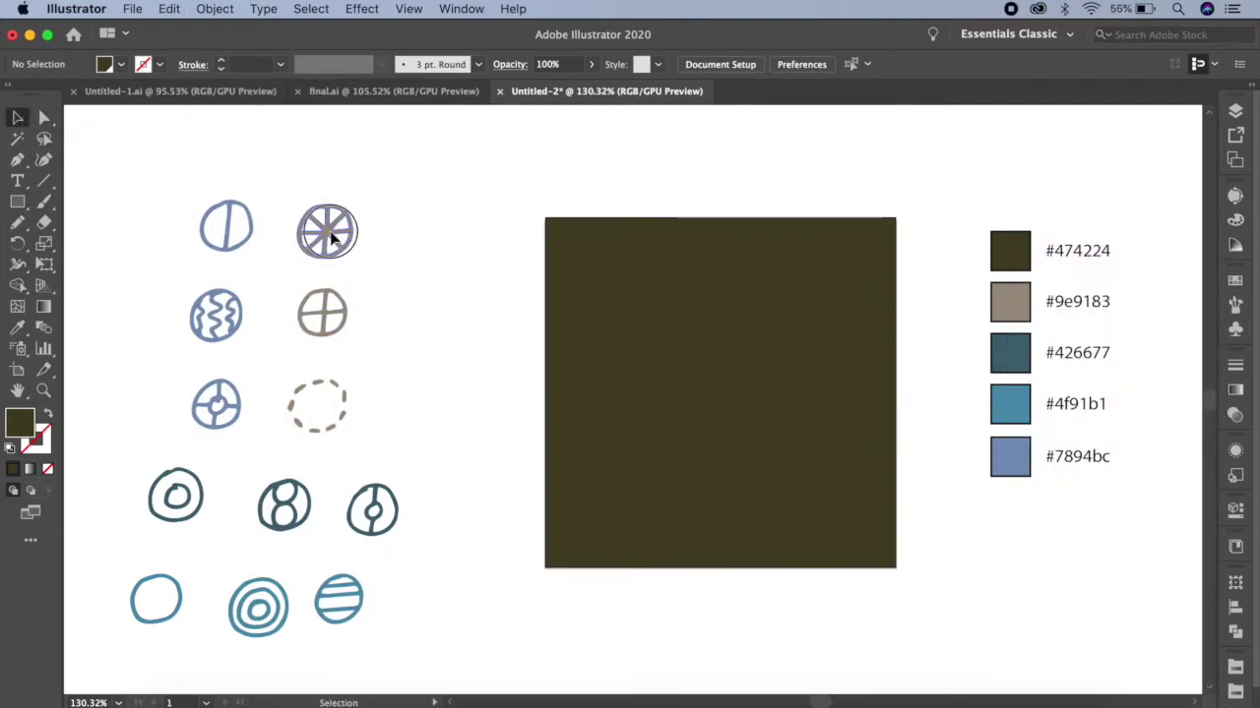
Place the brown wheel on the left edge, an outlined circle inside, and dashed and dotted circles across the top edge.
drag(332, 242, 551, 291)
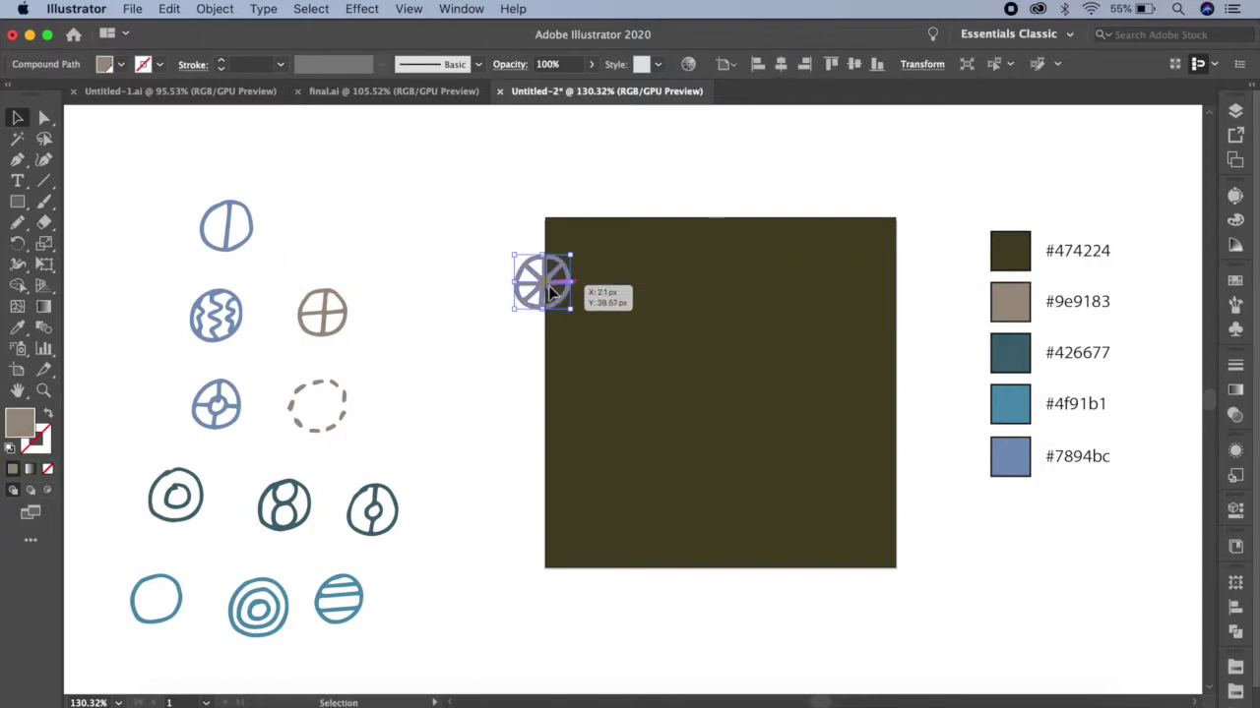
drag(197, 497, 630, 334)
drag(337, 387, 658, 206)
drag(541, 282, 782, 221)
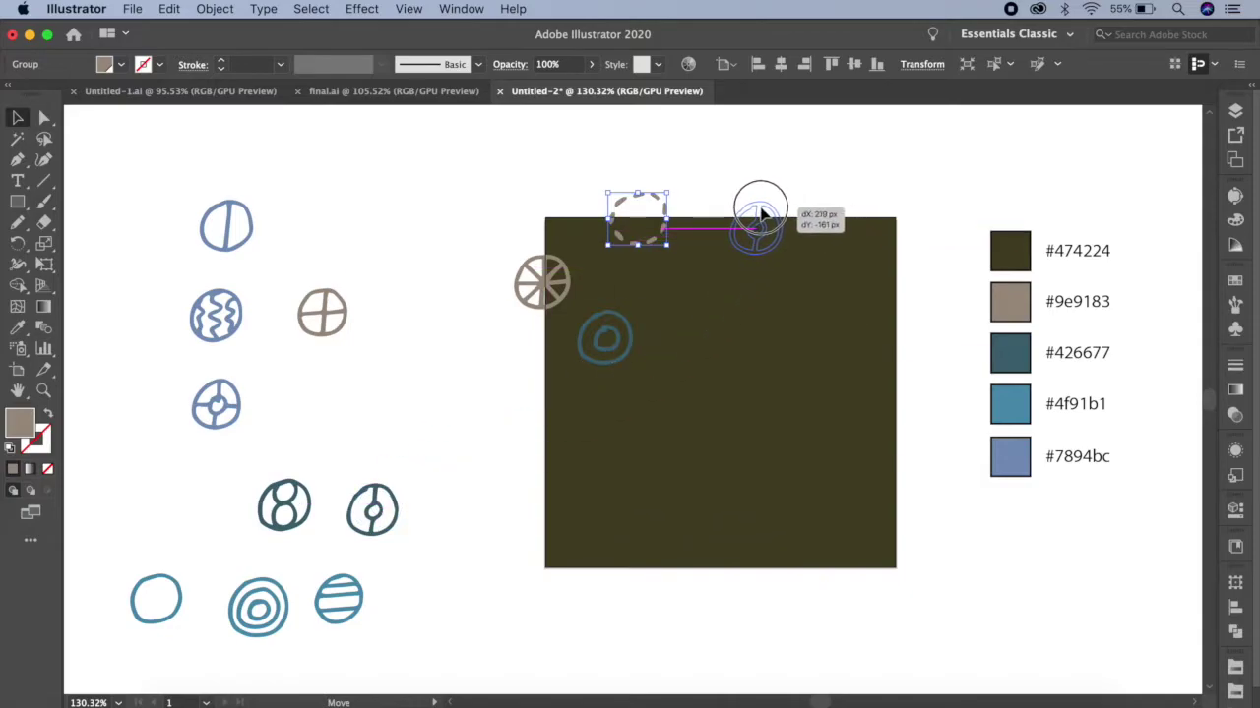
drag(783, 220, 756, 208)
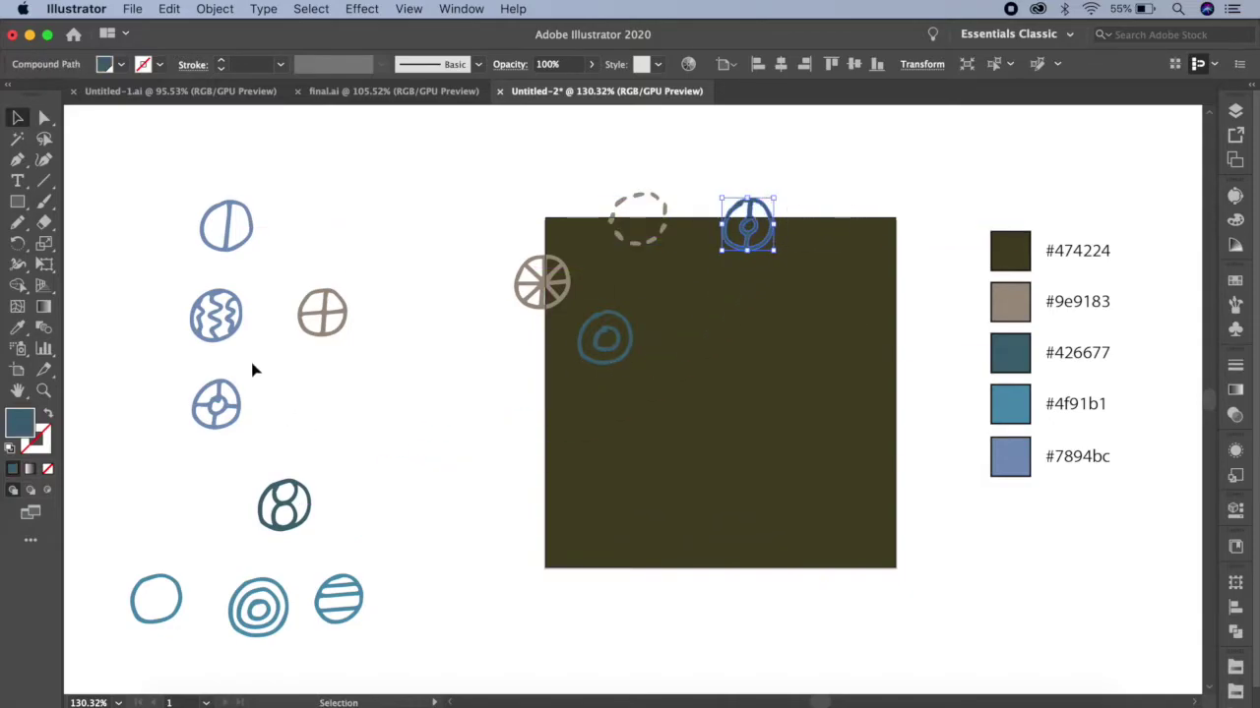
Put the striped circle on the left edge, the cross circle inside, and select the two left-edge doodles.
mouse_move(338, 620)
mouse_down()
mouse_move(544, 484)
mouse_move(547, 526)
mouse_up()
mouse_move(325, 320)
mouse_down()
mouse_move(607, 395)
mouse_move(614, 438)
mouse_up()
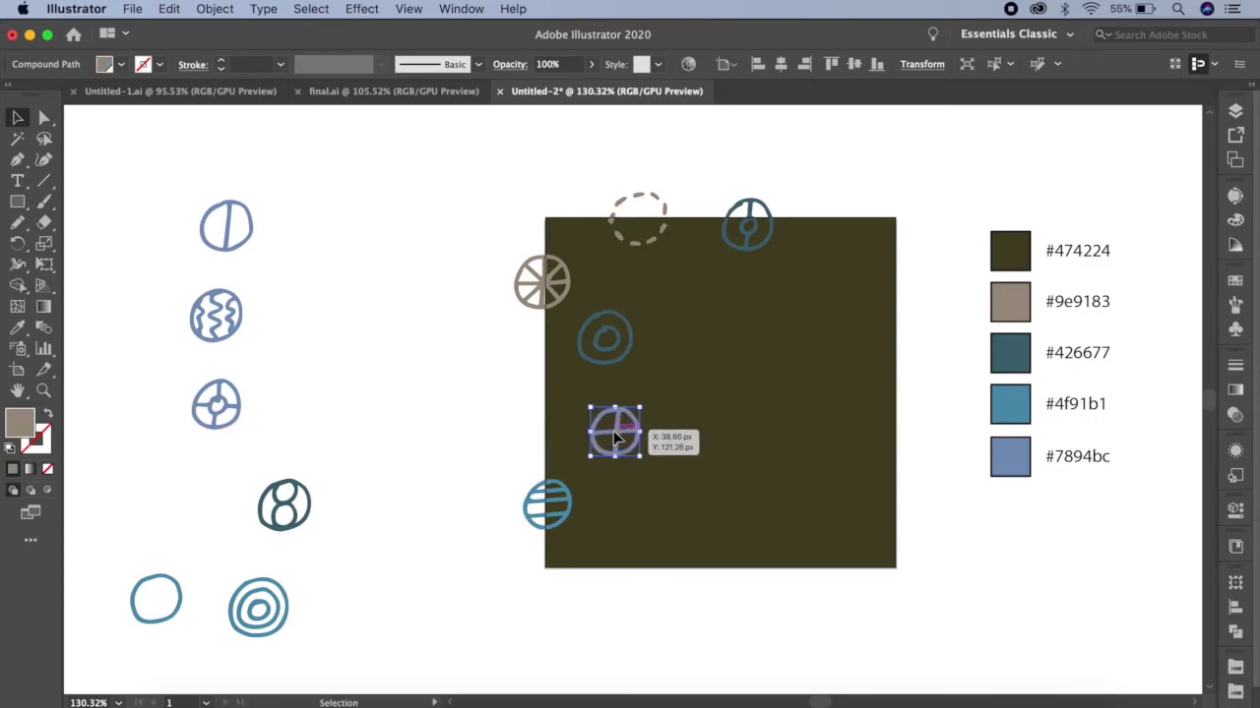
drag(494, 237, 549, 526)
right_click(542, 293)
mouse_move(587, 454)
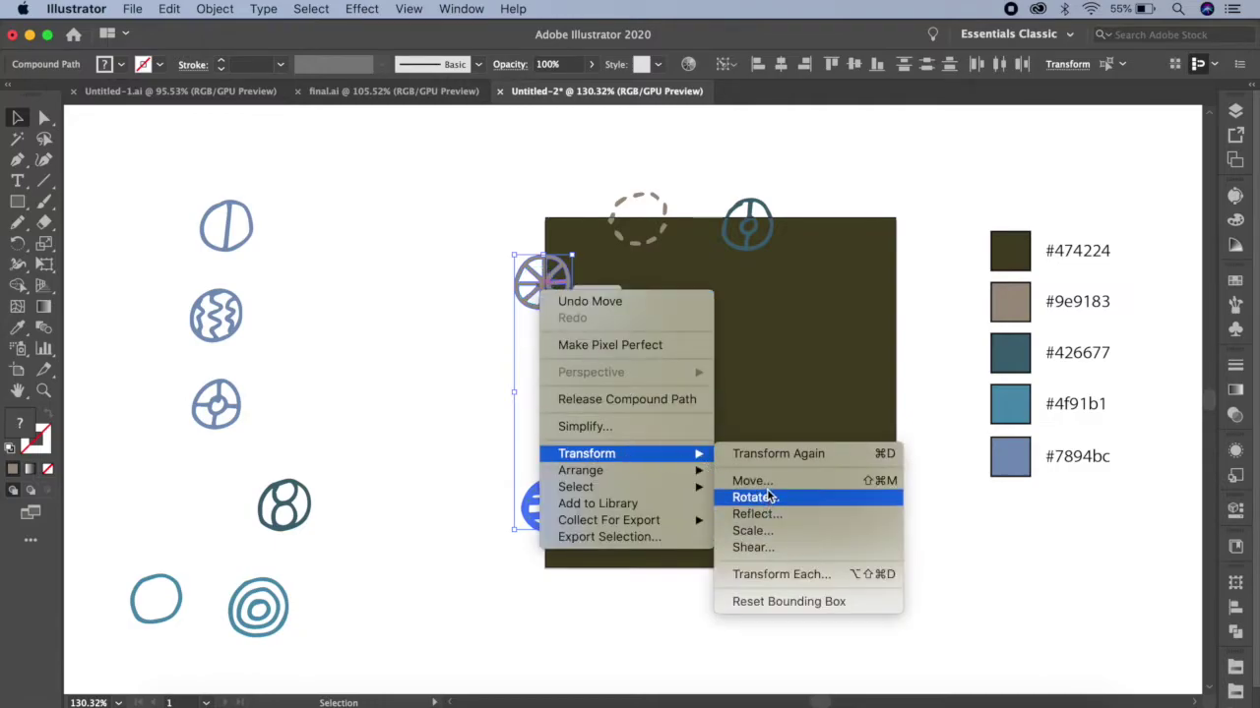
Copy the left-edge doodles 200 px horizontally, 0 vertically, onto the right edge.
click(753, 480)
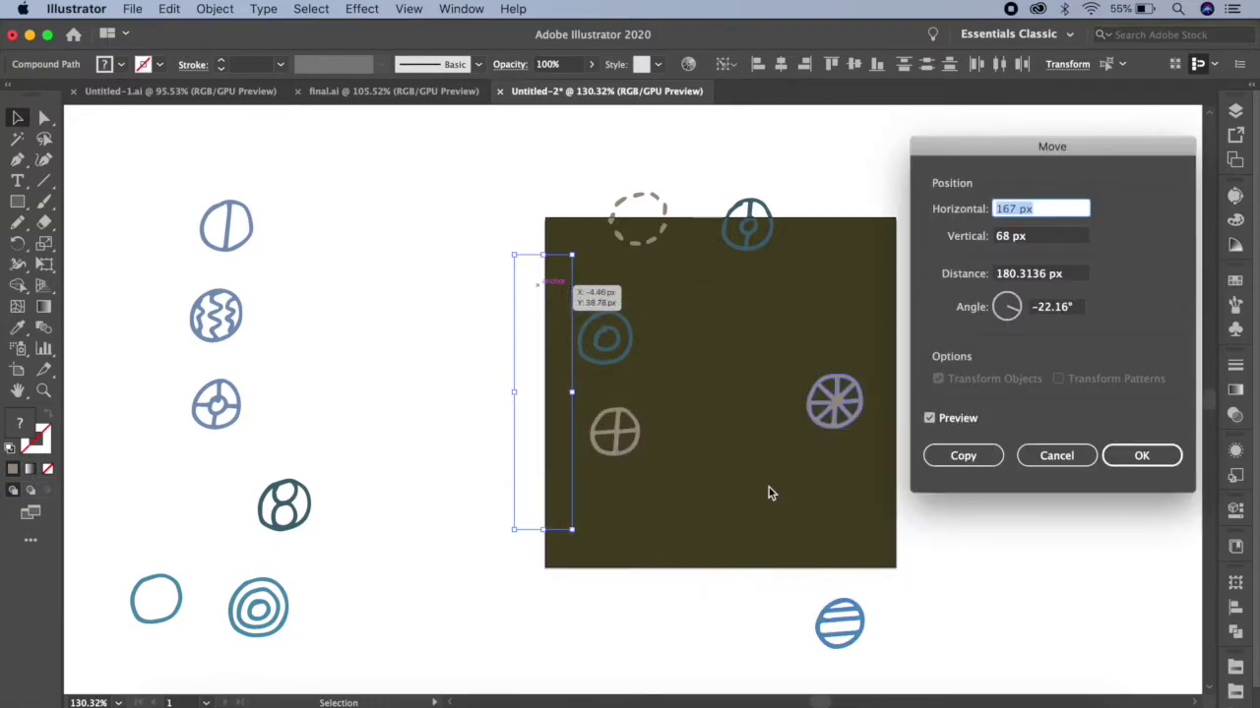
key(Tab)
text(0)
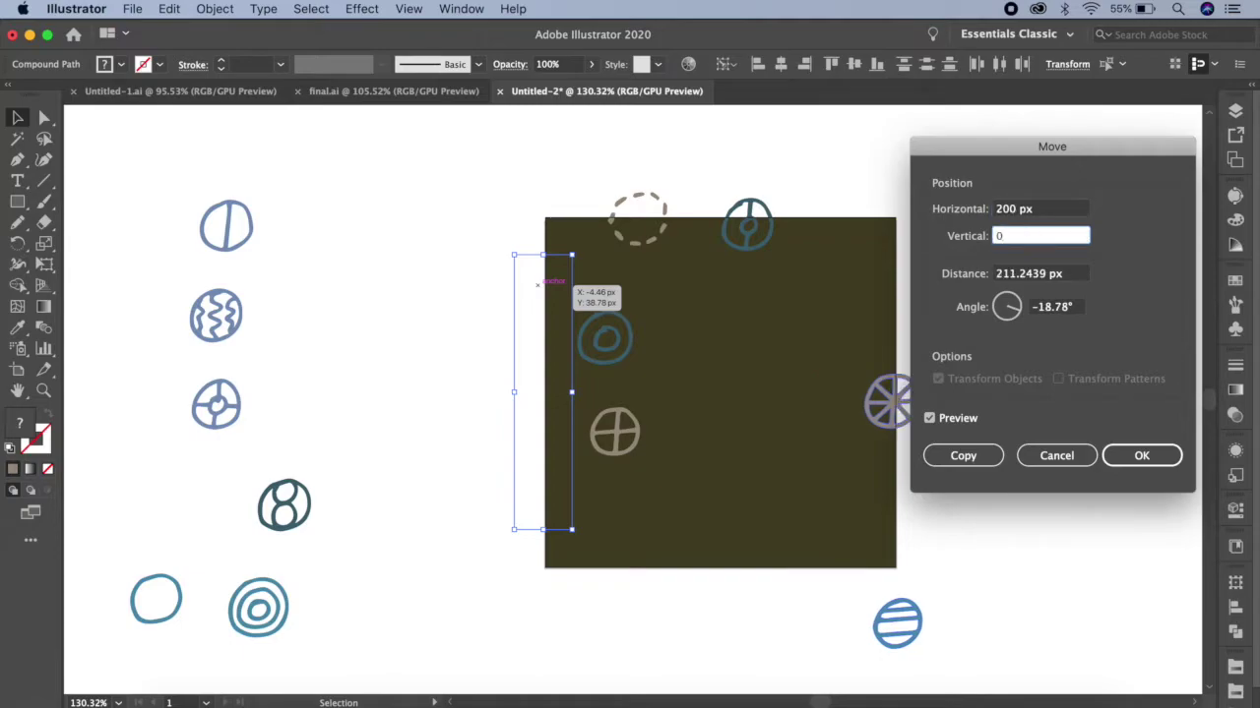
click(964, 456)
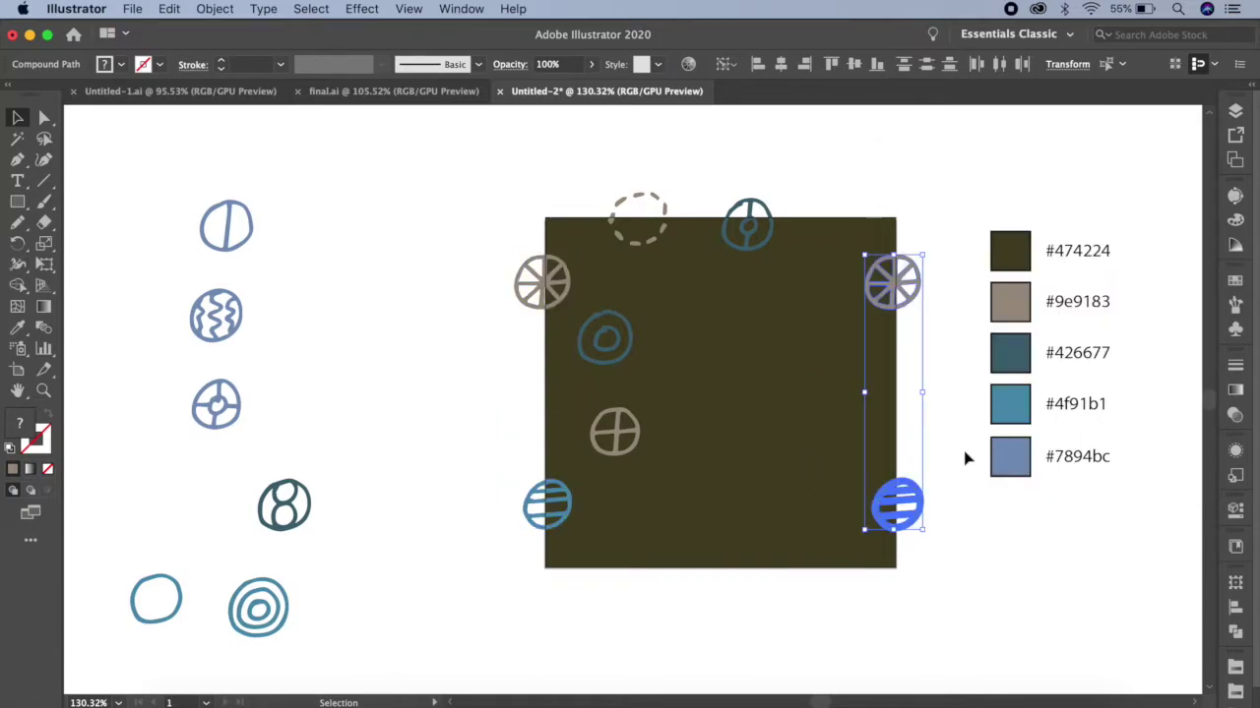
click(970, 267)
Copy the two top-edge doodles 0 px horizontally, 200 px down, onto the bottom edge.
mouse_move(573, 161)
mouse_down()
mouse_move(825, 236)
mouse_move(797, 236)
mouse_up()
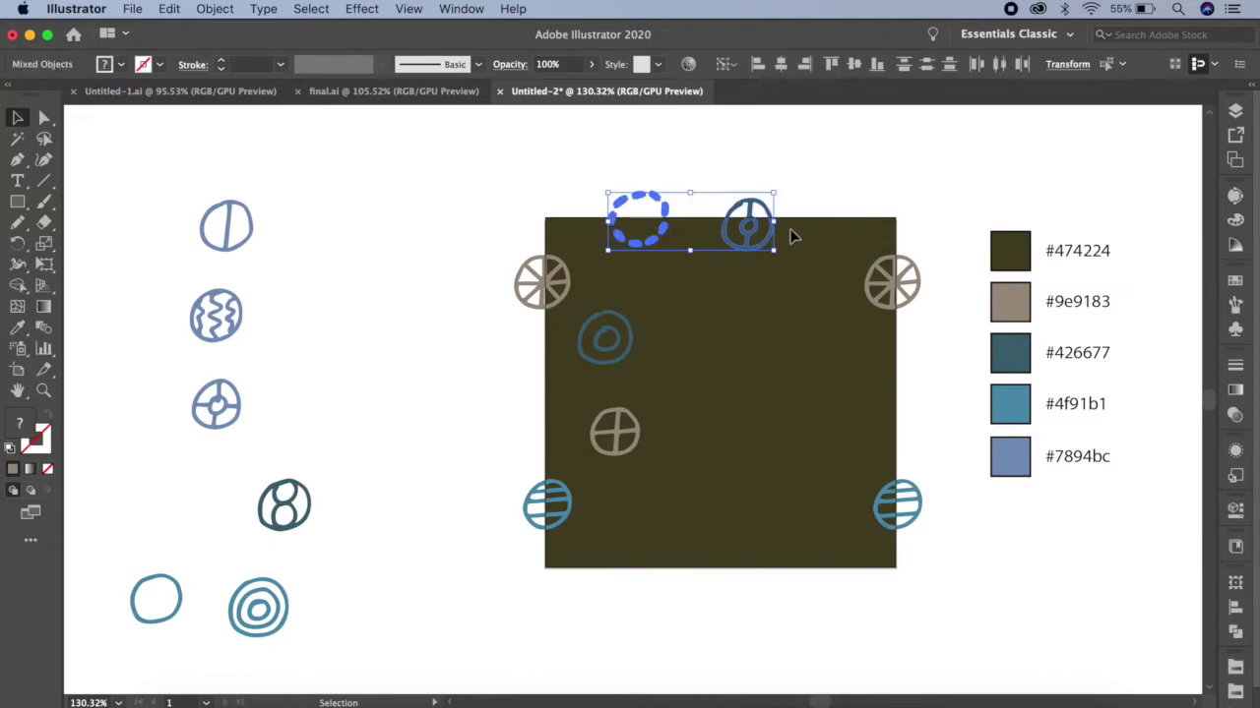
right_click(768, 224)
mouse_move(810, 402)
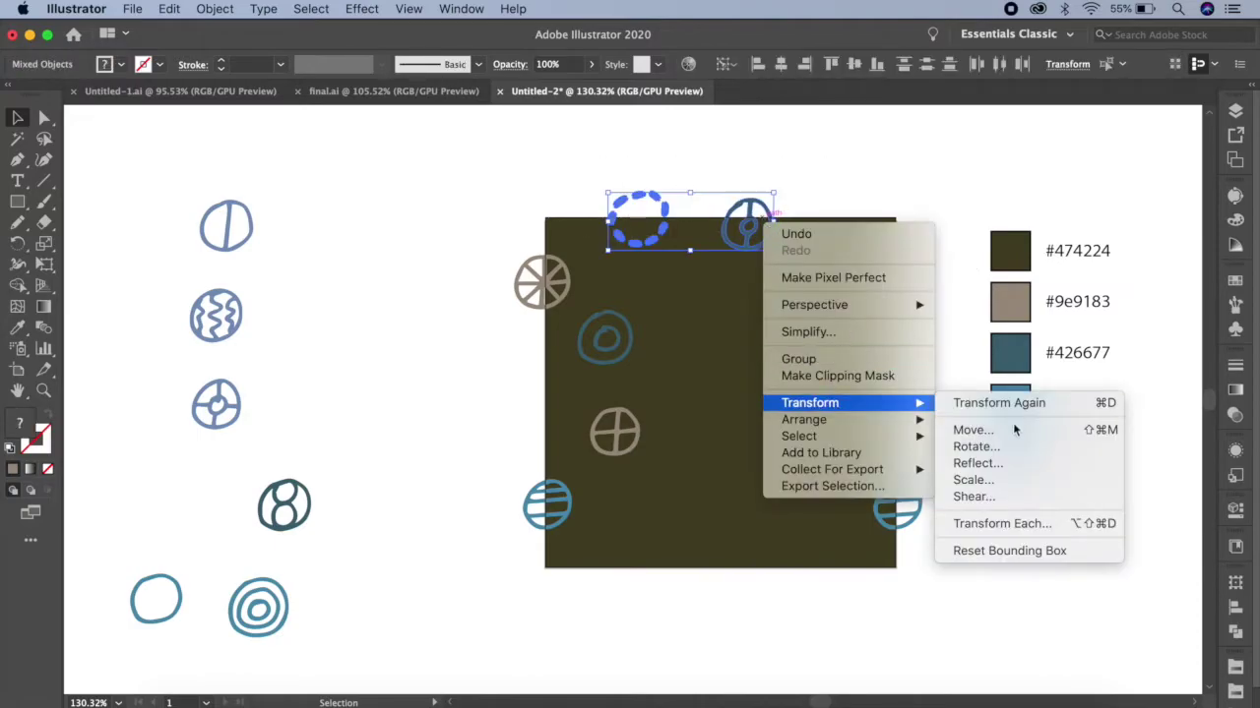
click(1014, 430)
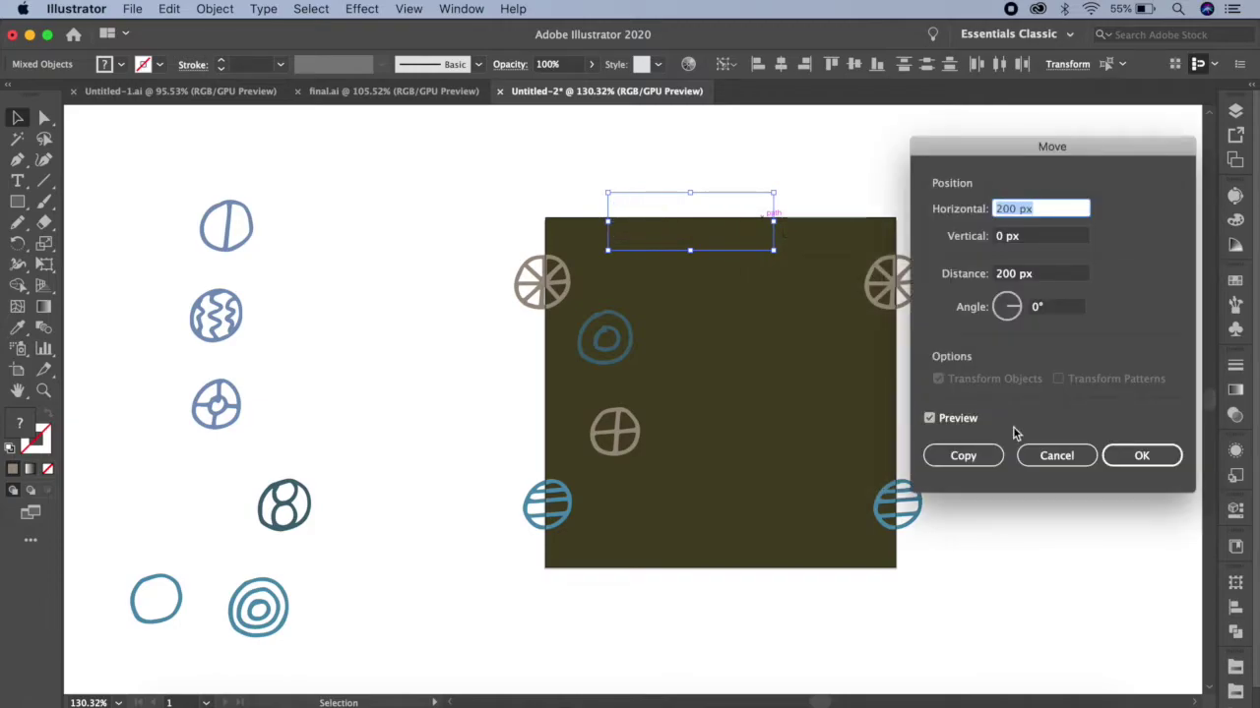
text(0)
key(Tab)
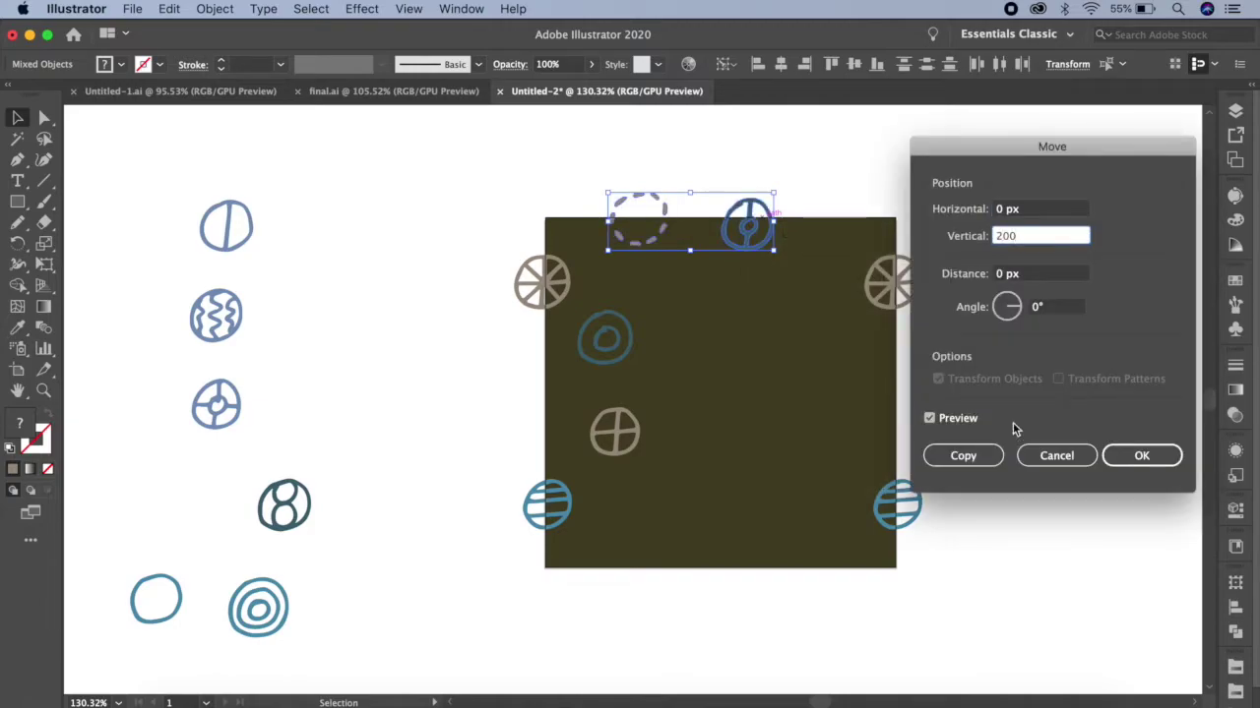
click(962, 456)
click(942, 574)
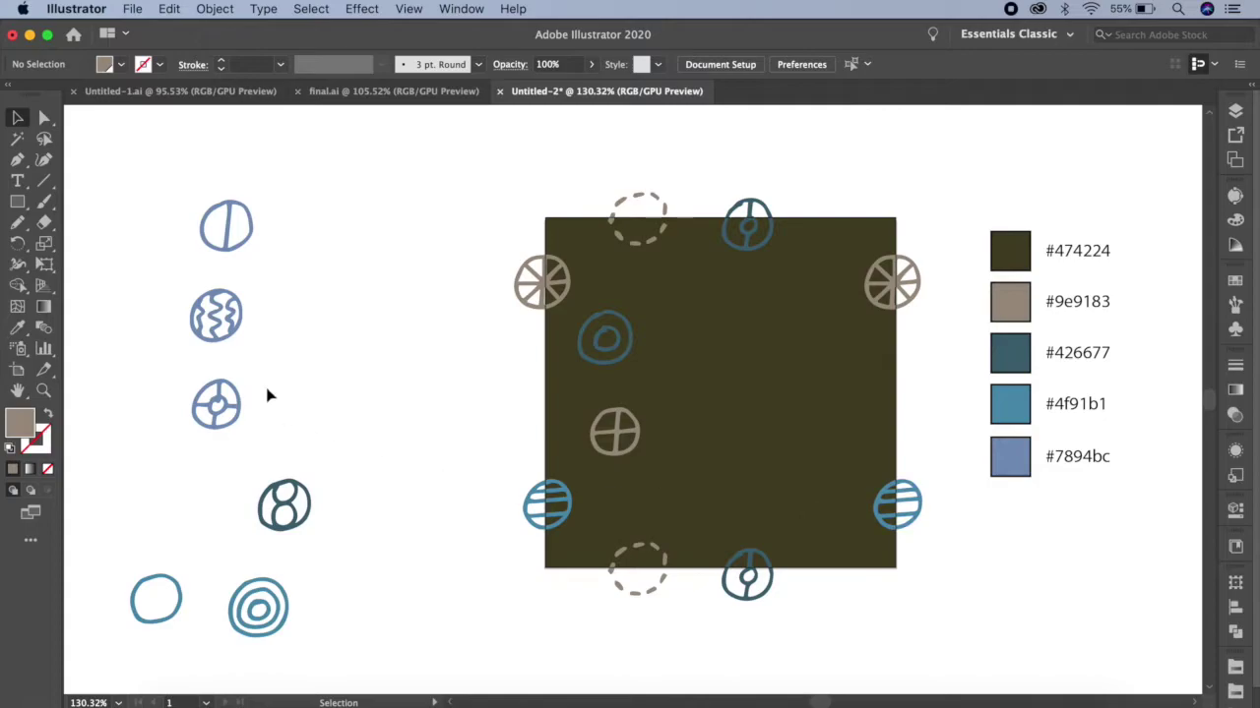
Move the wavy, line, concentric, open, dotted and 8 circles into the square, tilting the line circle diagonally.
drag(219, 311, 773, 387)
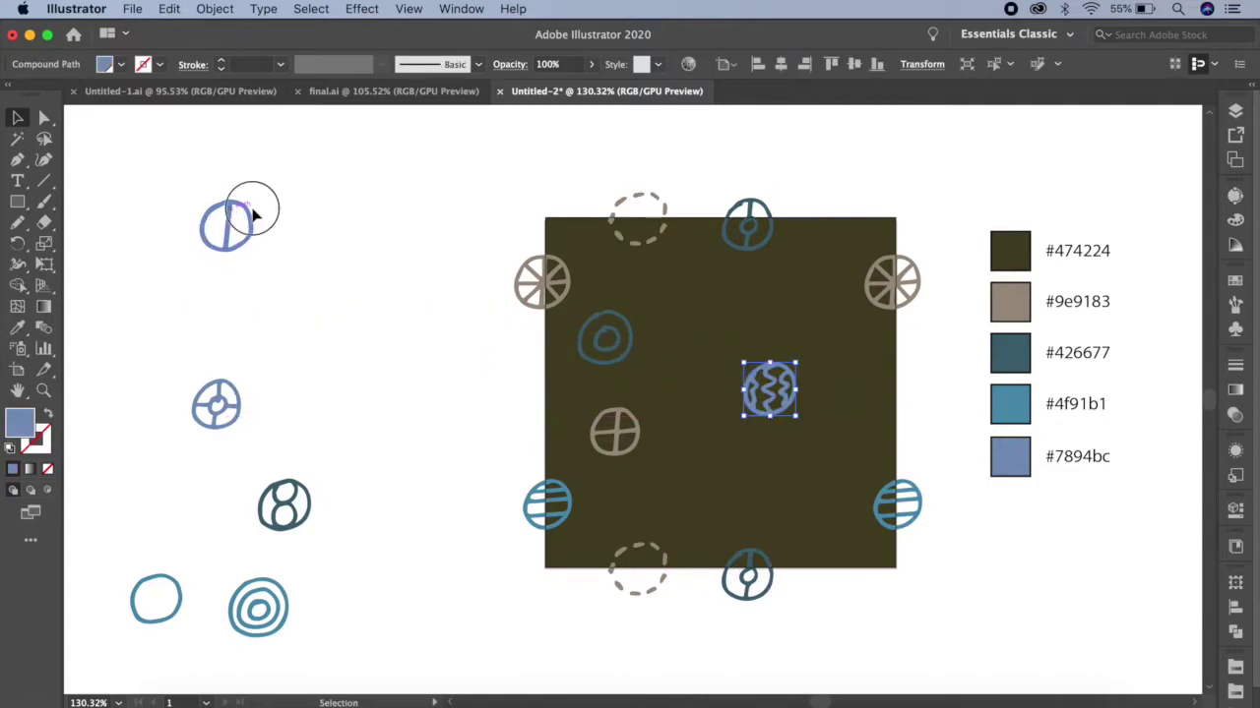
drag(252, 215, 834, 259)
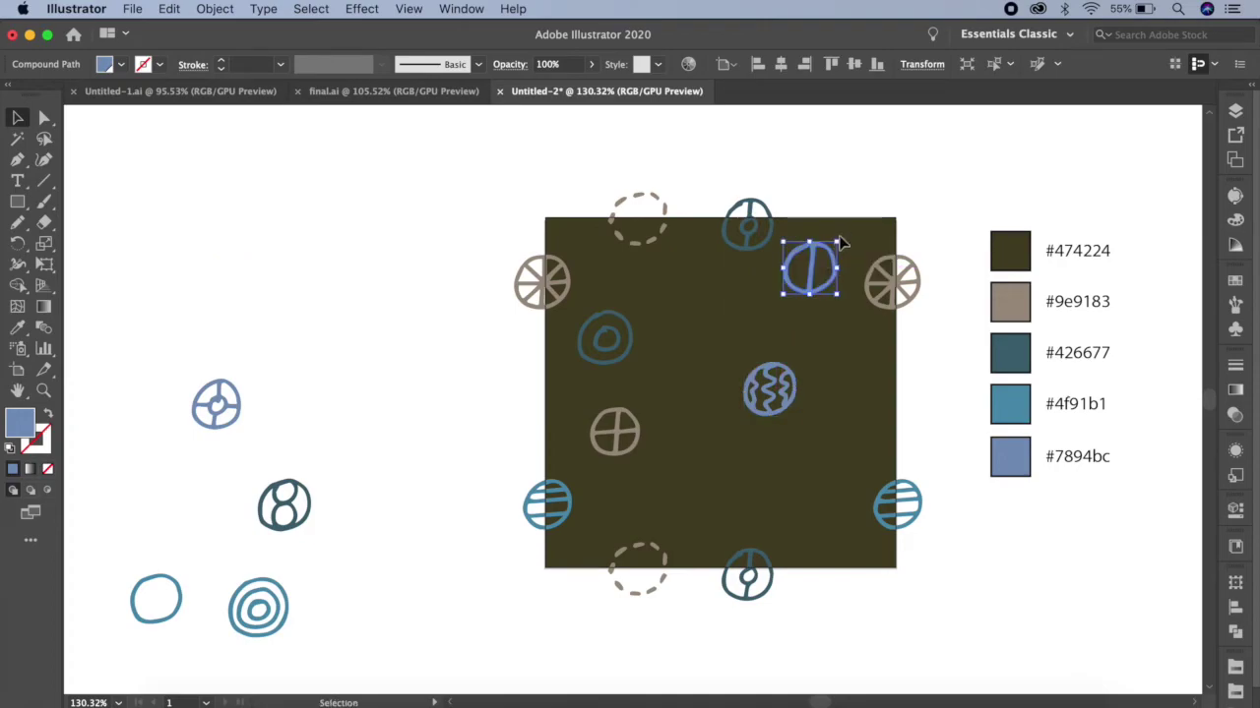
mouse_move(839, 234)
mouse_down()
mouse_move(858, 266)
mouse_move(828, 275)
mouse_up()
drag(264, 612, 703, 296)
drag(630, 436, 626, 435)
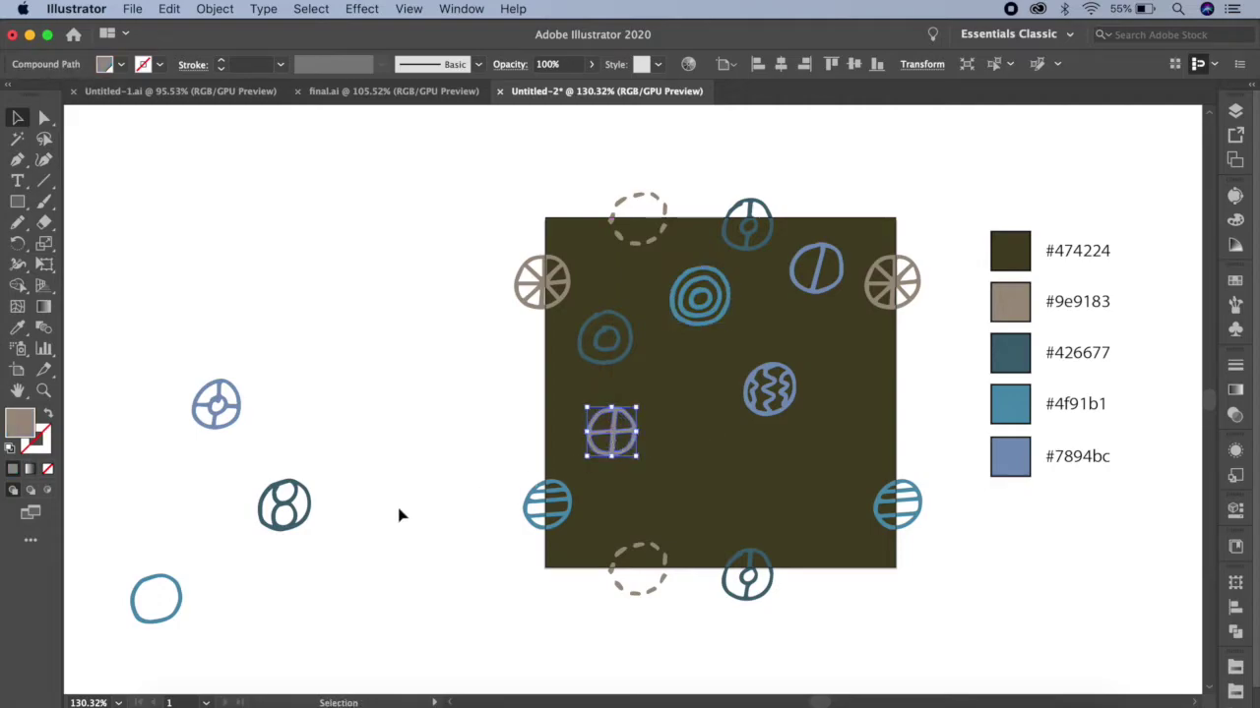
drag(181, 591, 726, 441)
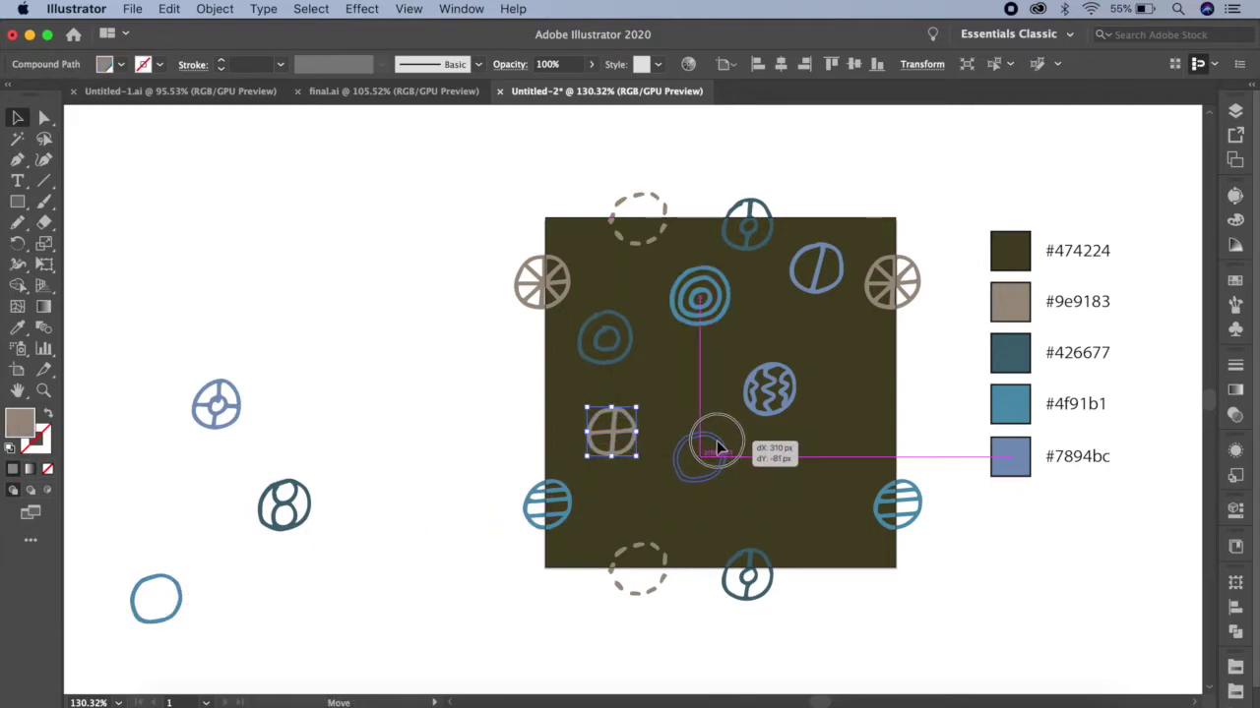
drag(208, 411, 805, 517)
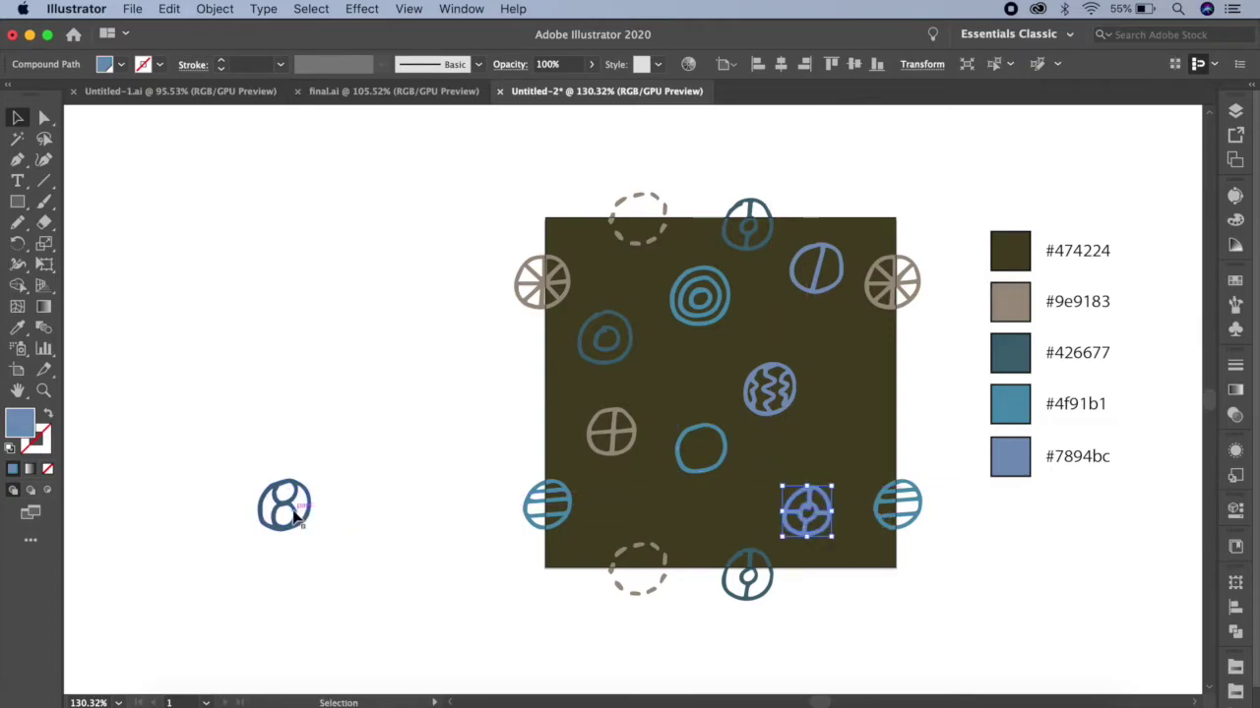
drag(295, 520, 857, 429)
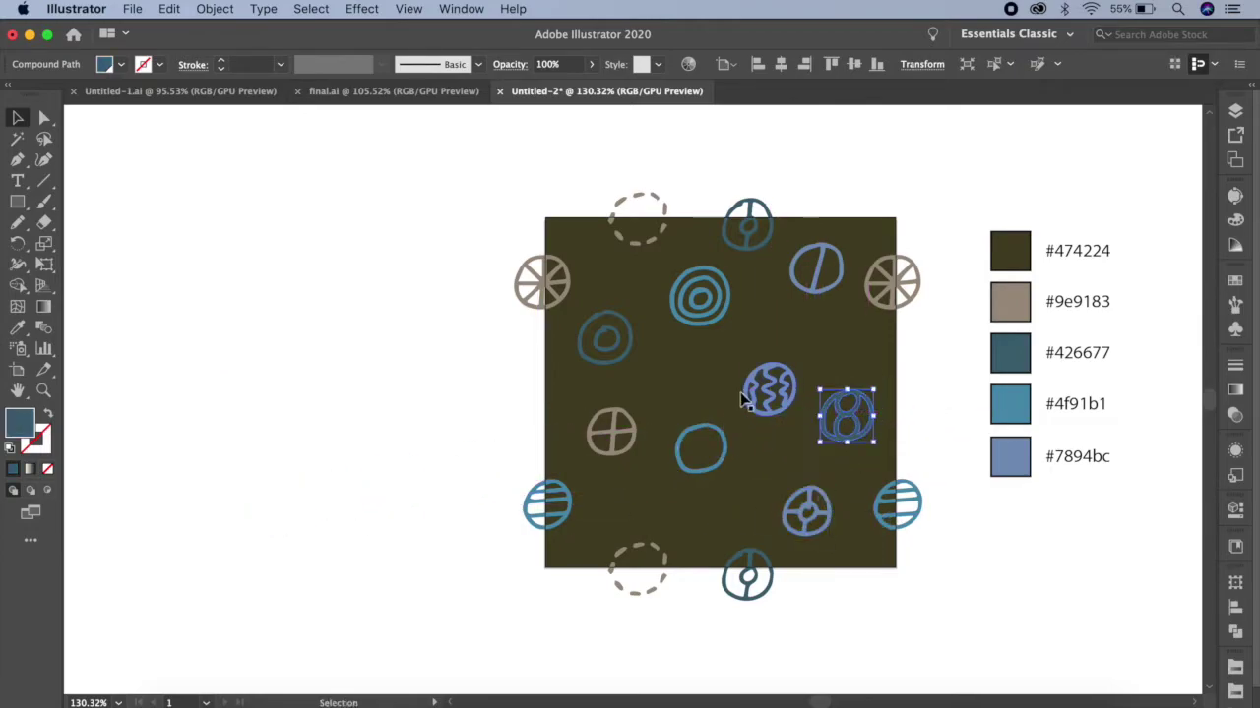
drag(769, 392, 773, 346)
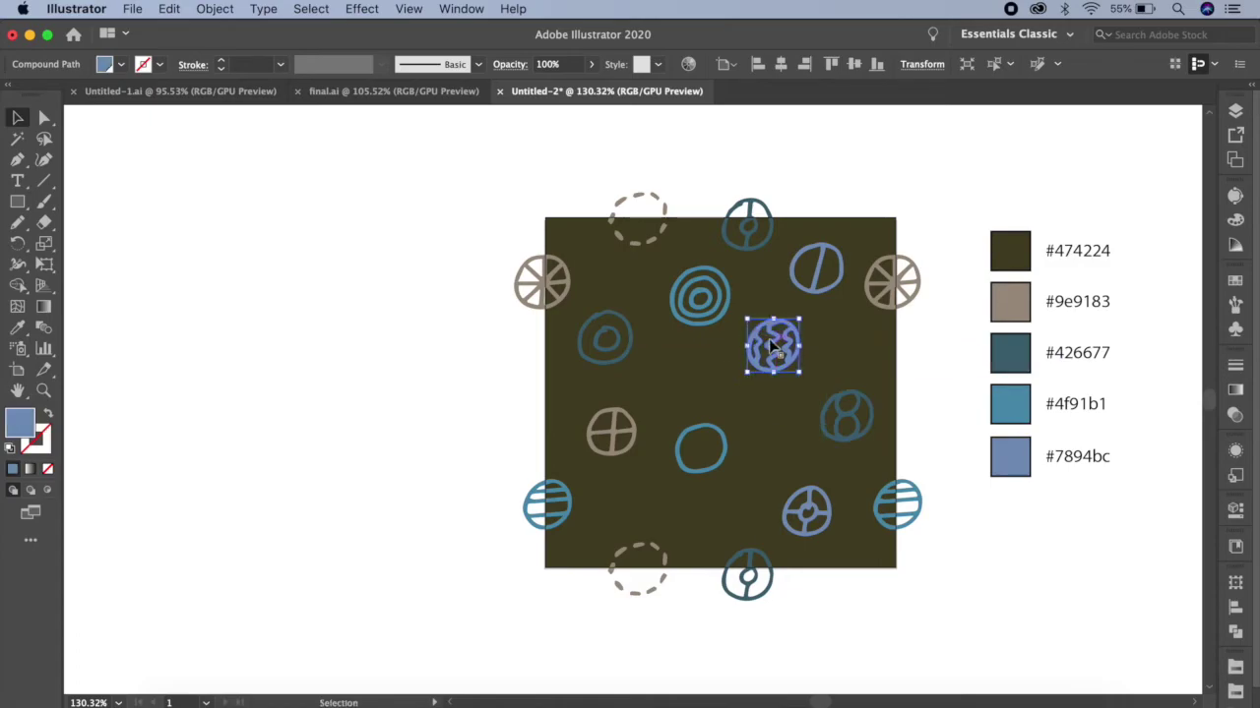
Adjust the open and crossed circles and add a slashed-circle copy rotated about 45 degrees.
drag(713, 440, 696, 392)
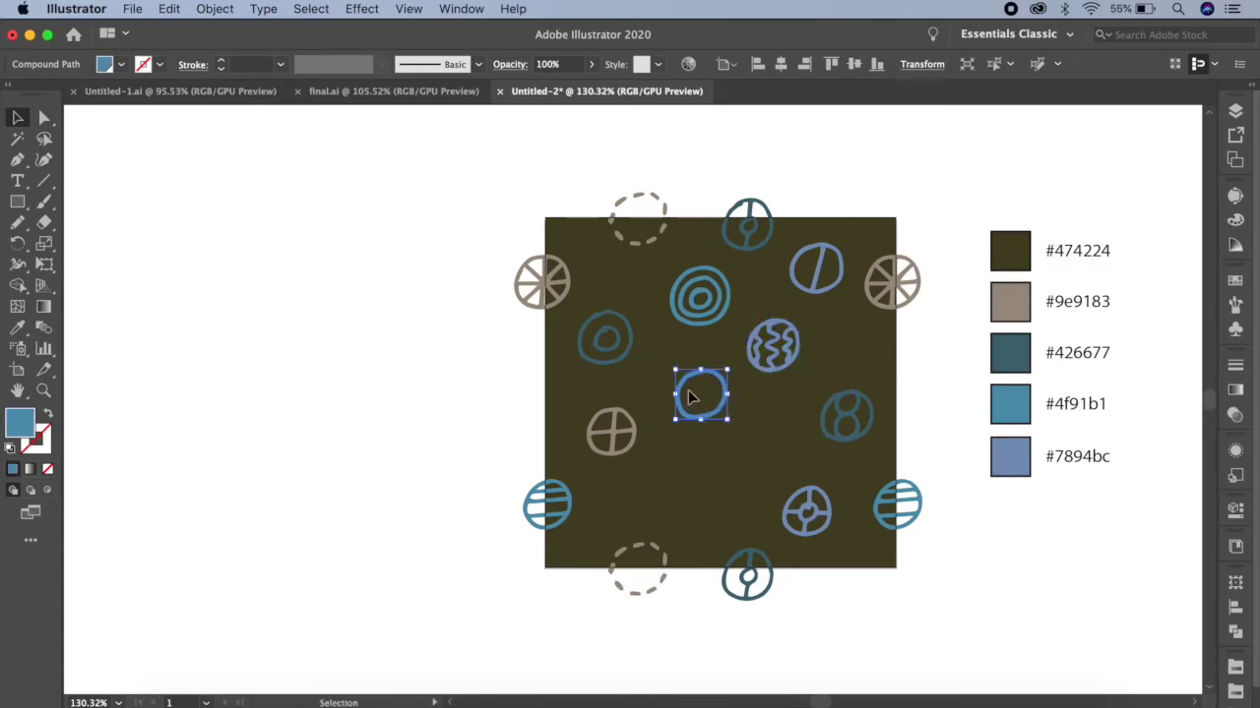
drag(618, 445, 612, 438)
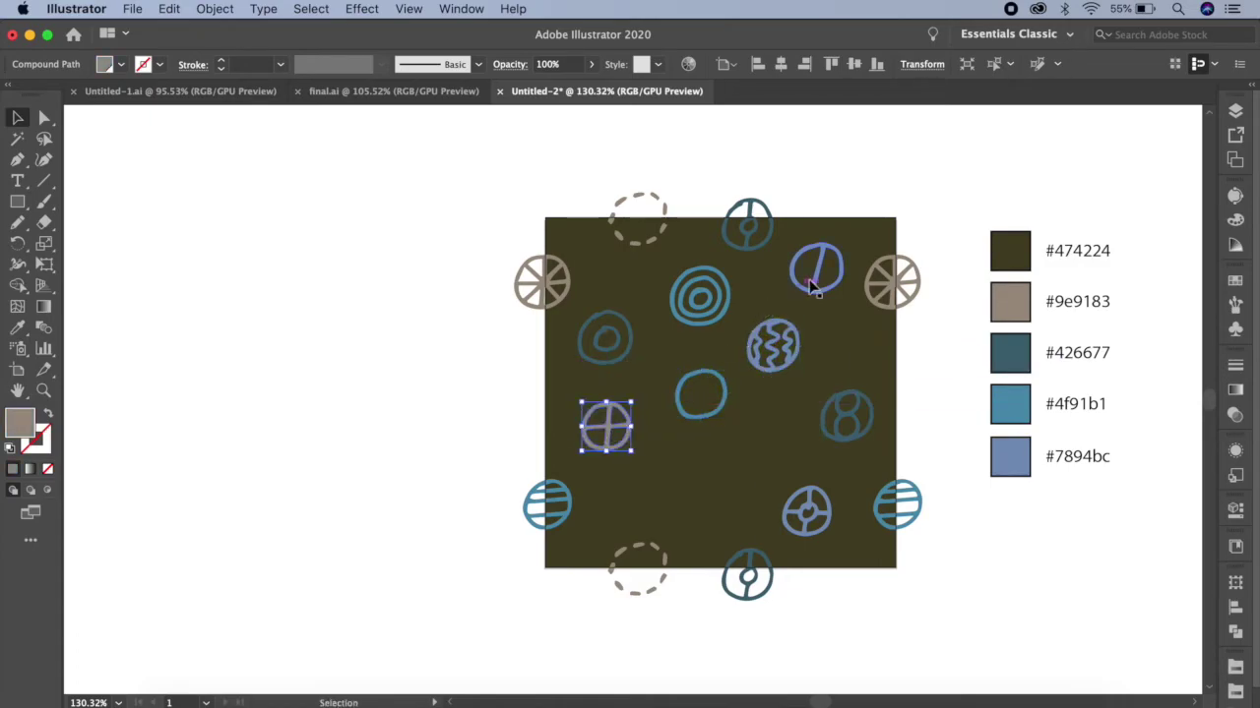
drag(816, 285, 686, 504)
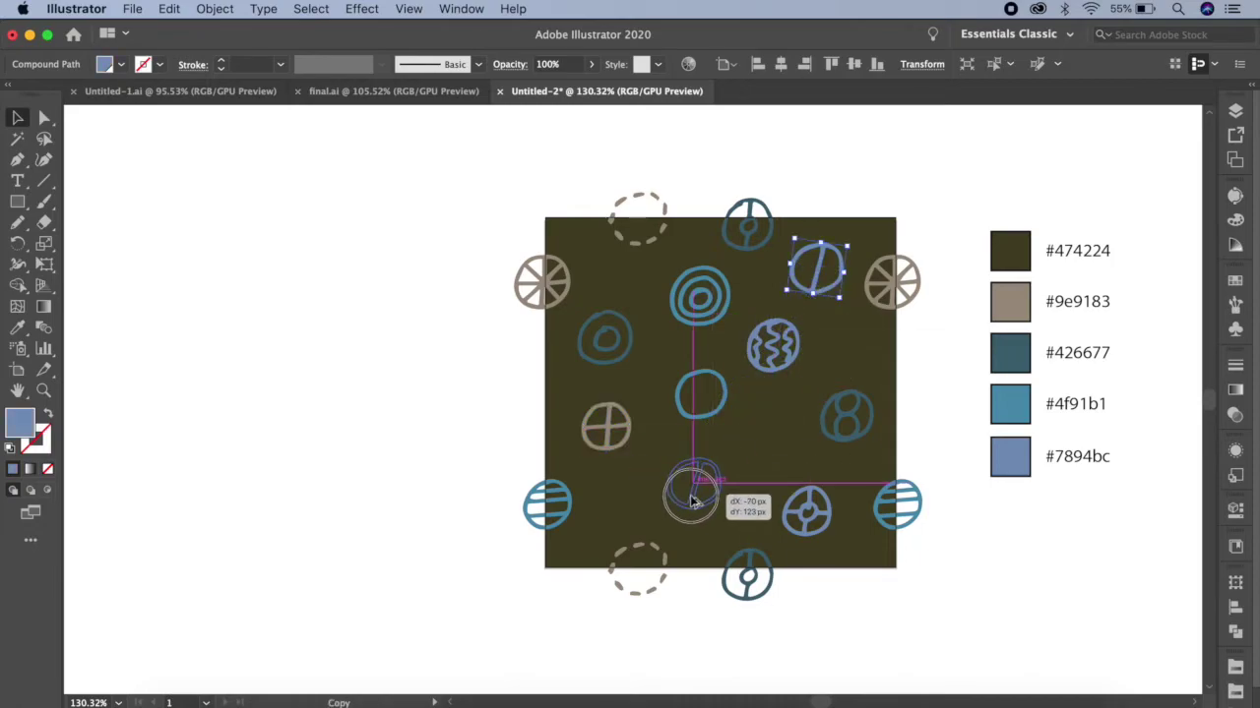
mouse_move(713, 460)
mouse_down()
mouse_move(680, 454)
mouse_move(671, 491)
mouse_up()
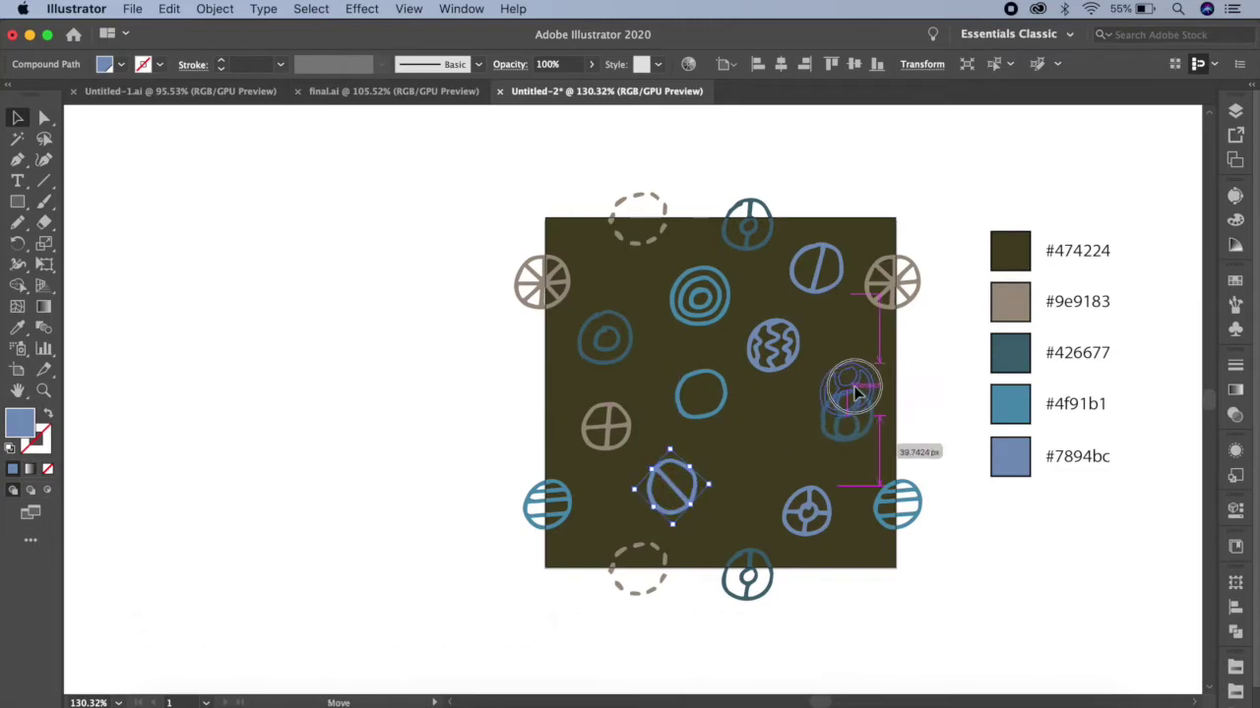
Reposition the 8, plain, concentric, crosshair and slashed circles for more even spacing.
drag(854, 421, 854, 382)
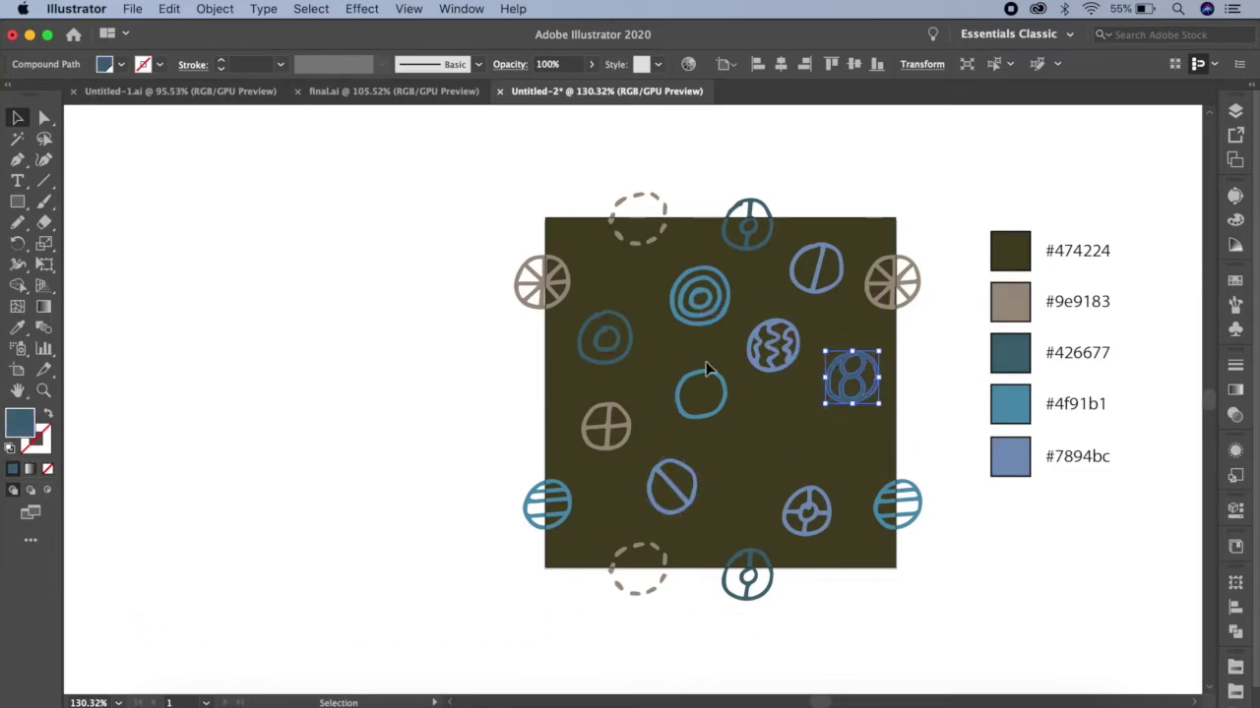
drag(705, 372, 627, 335)
drag(700, 295, 697, 283)
drag(625, 413, 617, 403)
drag(668, 482, 641, 480)
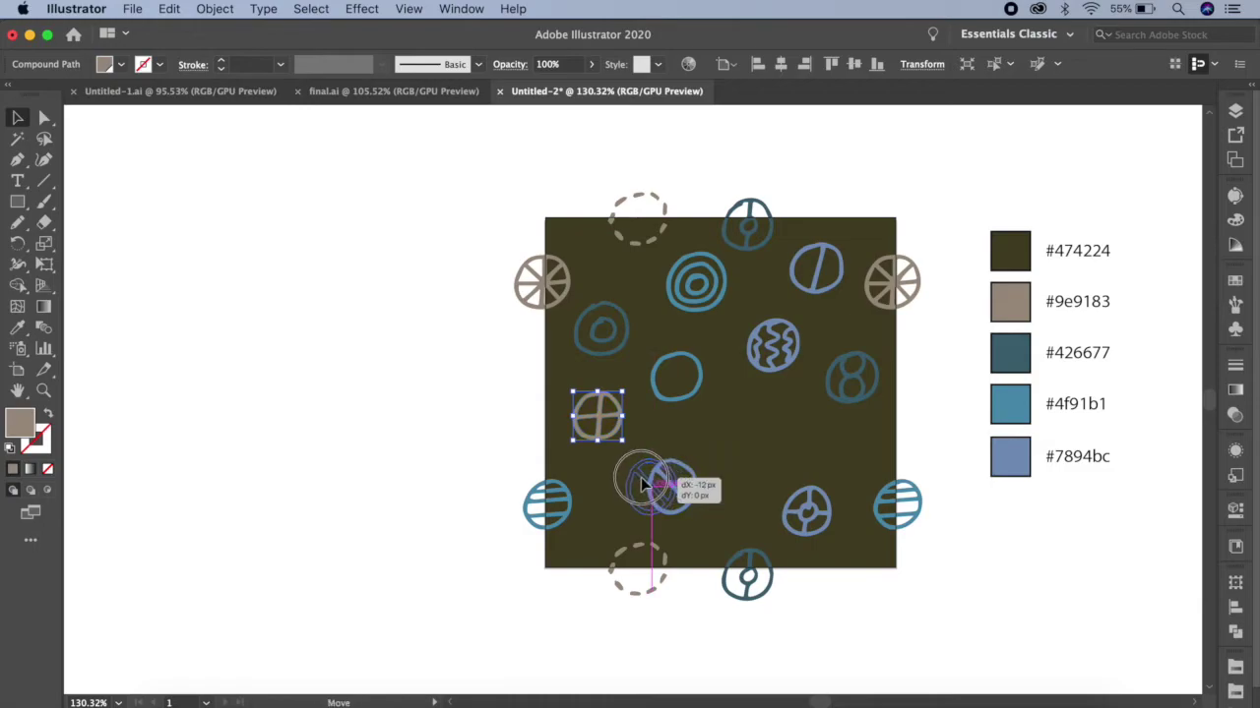
Add a slightly rotated copy of the wavy circle lower down and shift the crossed and blue circles.
click(782, 362)
drag(783, 363, 755, 467)
drag(777, 418, 780, 492)
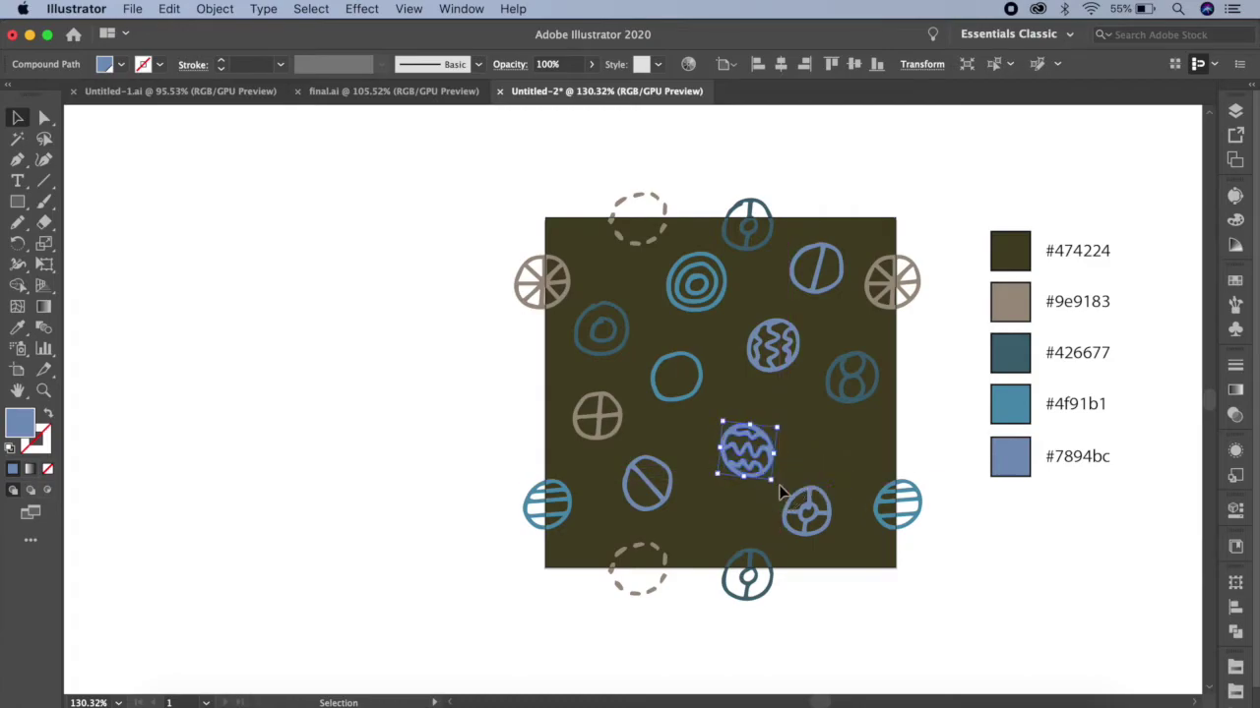
mouse_move(598, 420)
mouse_down()
mouse_move(798, 432)
mouse_move(611, 419)
mouse_up()
drag(802, 438, 729, 443)
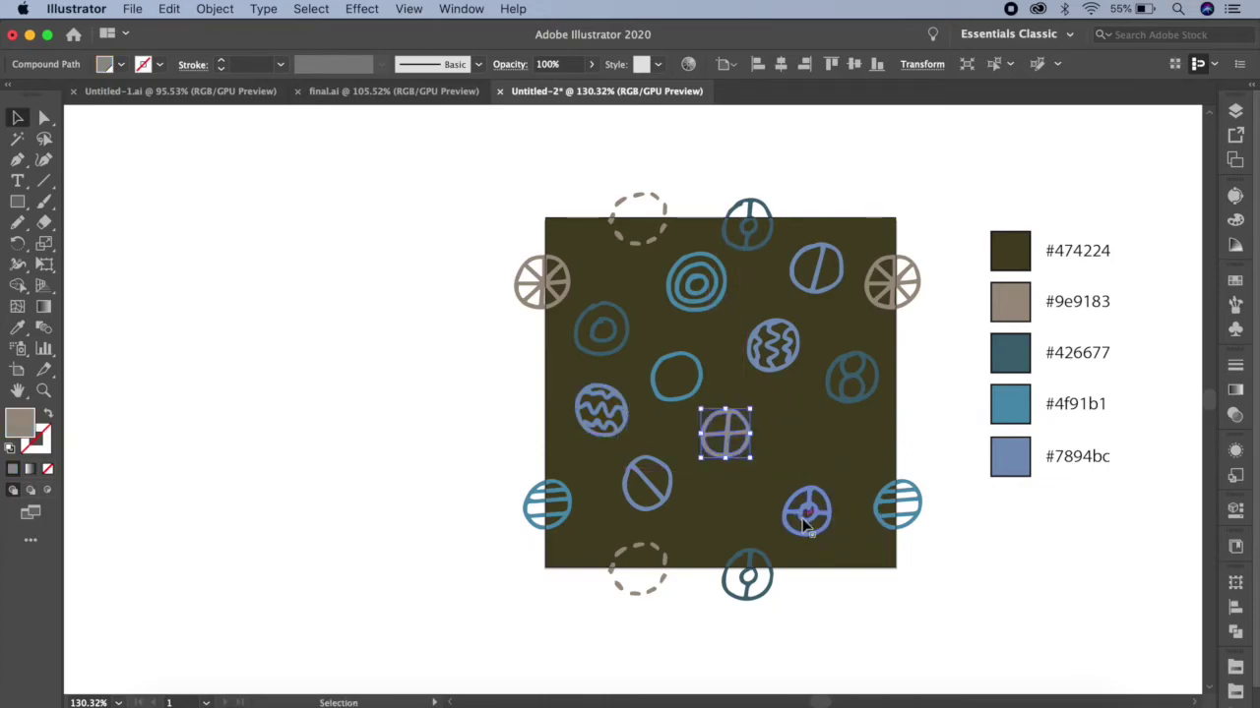
drag(802, 522, 809, 453)
Place a dashed circle in the tile's lower right and move the blue circle beside it.
click(657, 247)
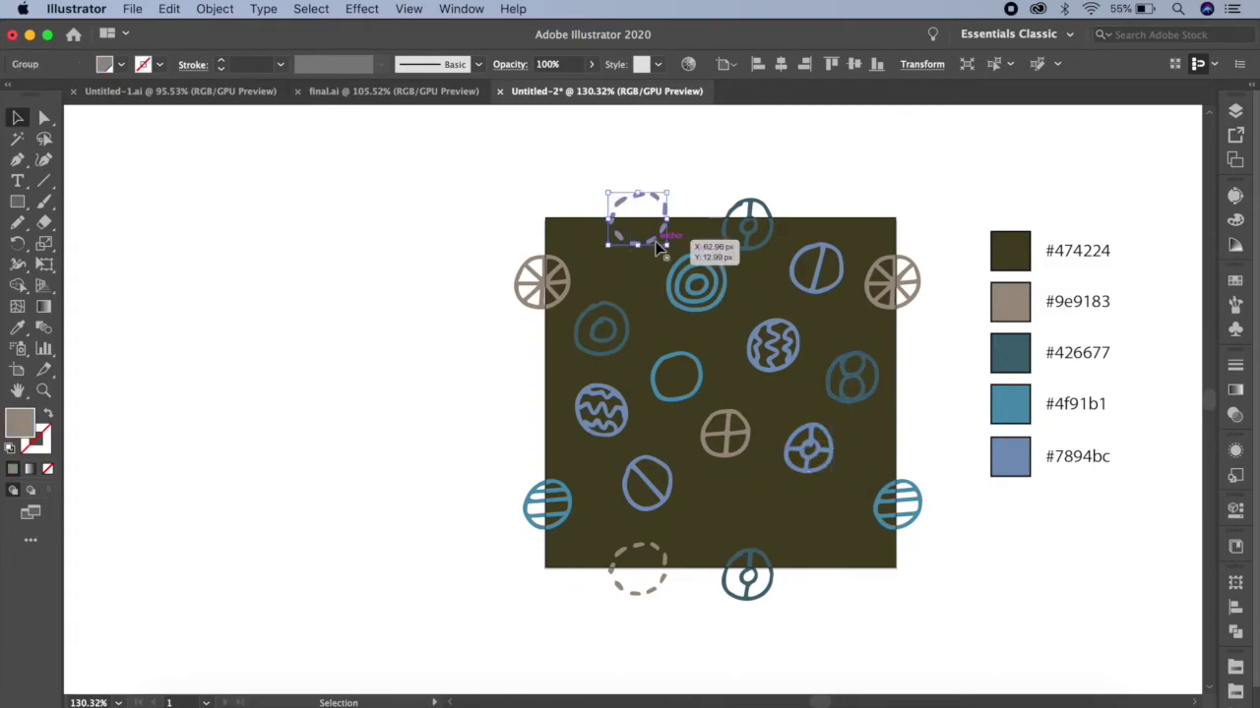
drag(657, 247, 751, 499)
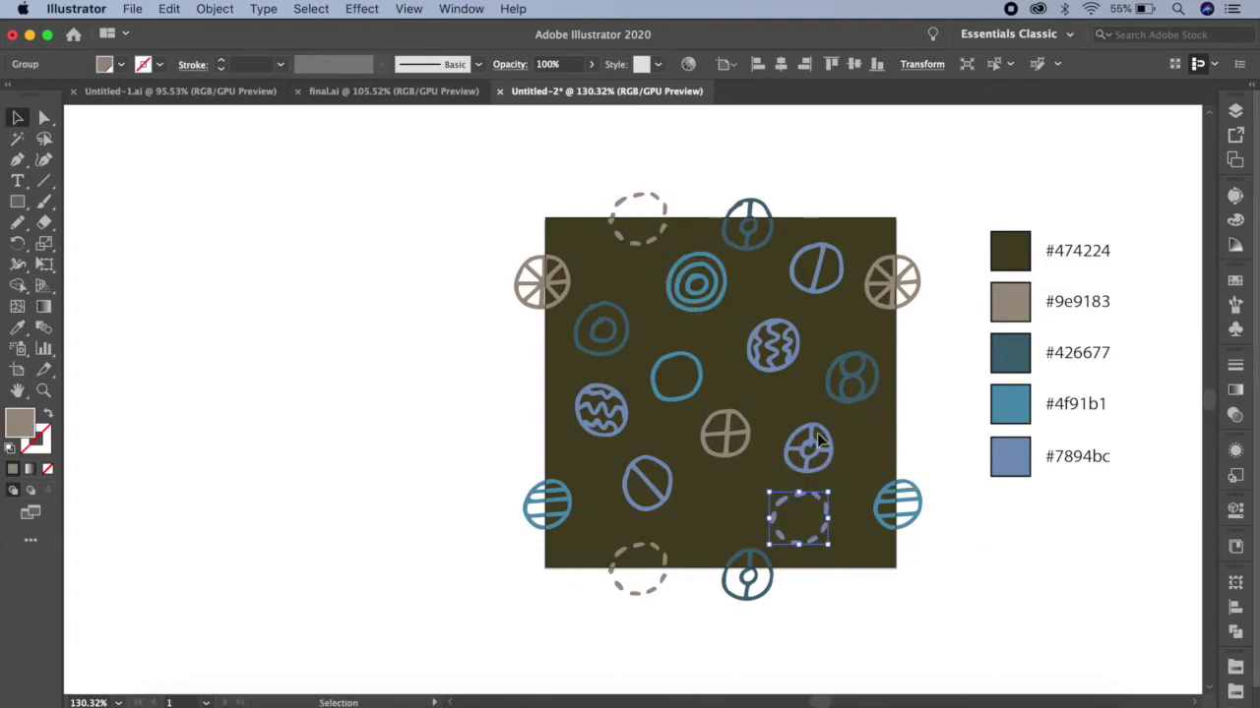
click(743, 502)
drag(810, 498, 831, 430)
drag(759, 514, 821, 525)
click(940, 438)
Add a copy of the plain blue circle in the lower middle and fine-tune the crossed, target, 8 and dashed circles.
drag(686, 366, 744, 494)
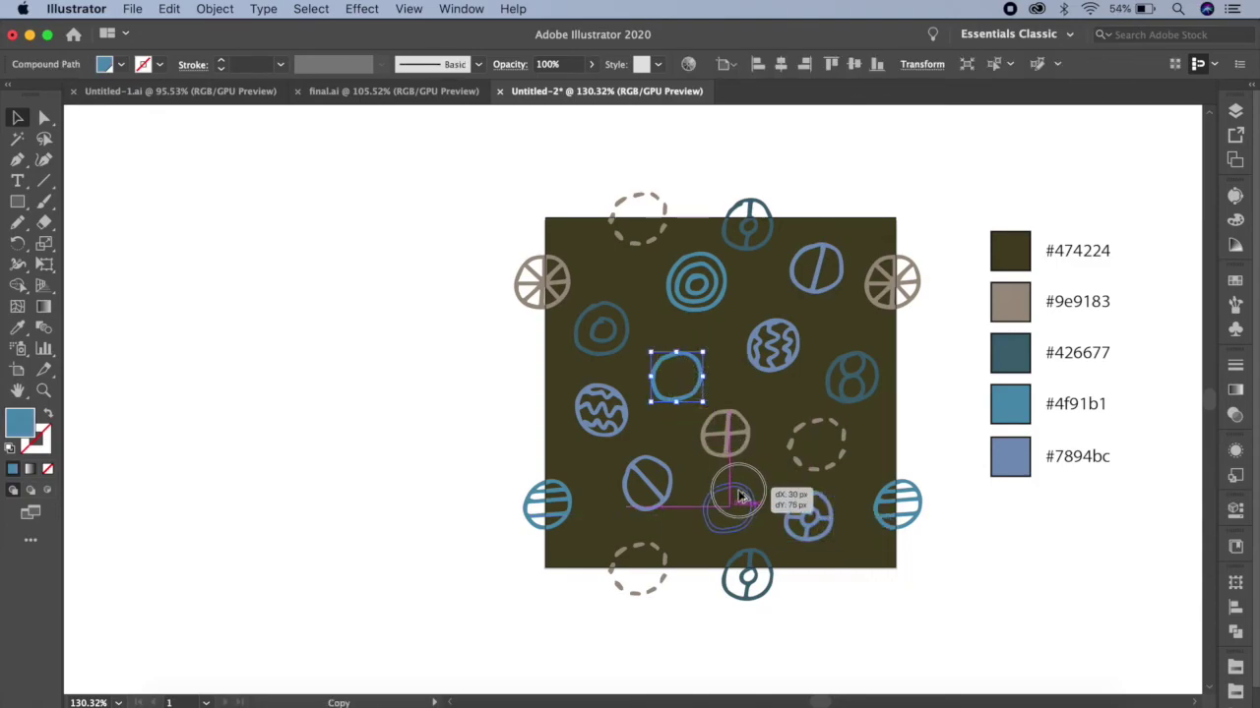
drag(728, 438, 738, 421)
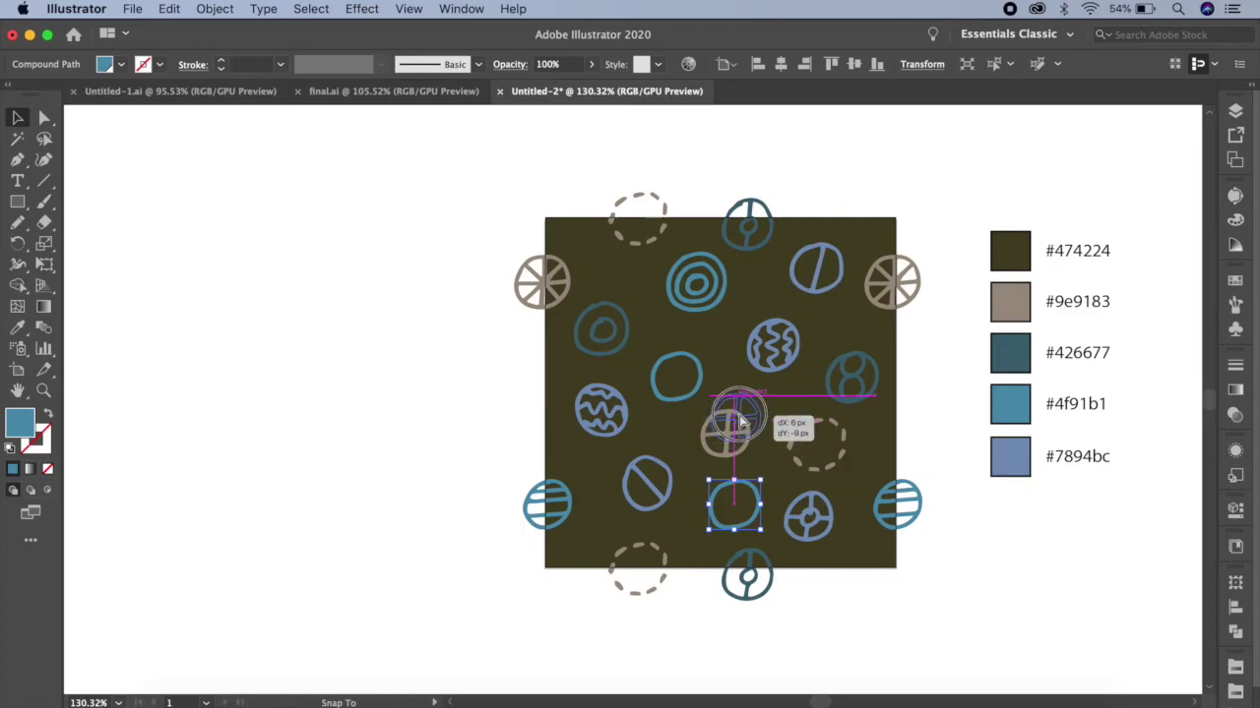
drag(844, 473, 848, 479)
drag(810, 516, 815, 514)
click(954, 557)
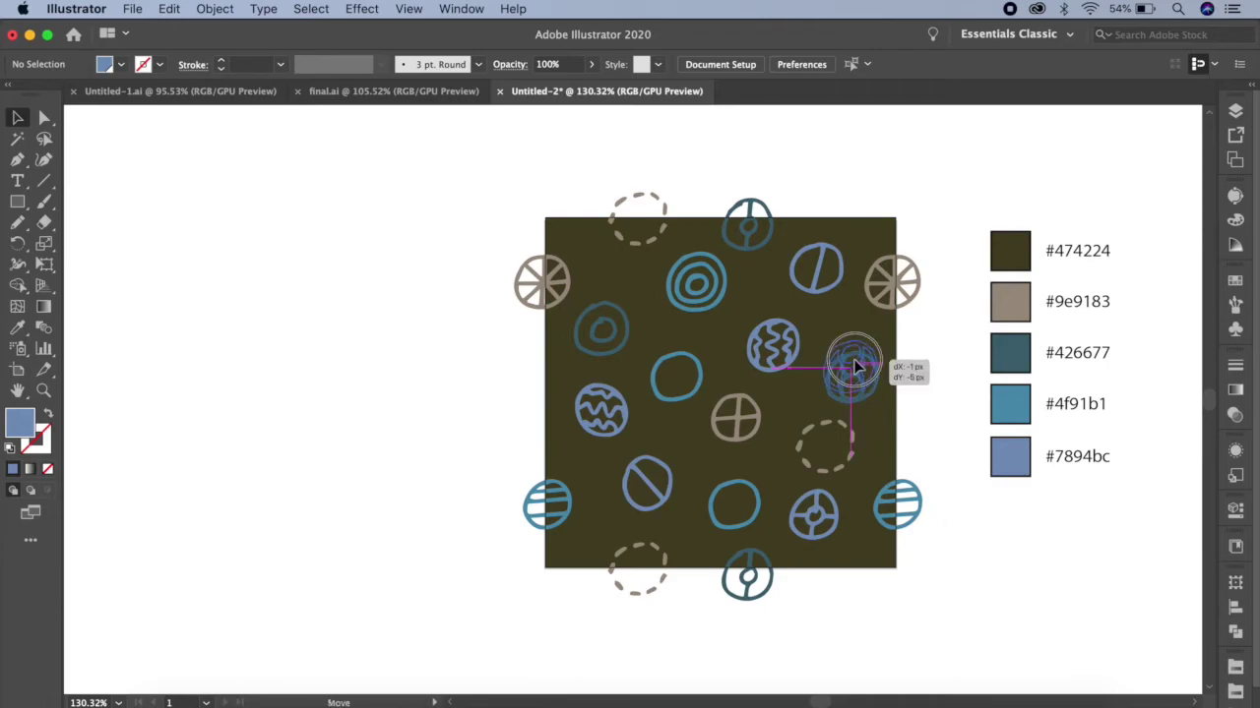
drag(855, 366, 852, 360)
click(936, 440)
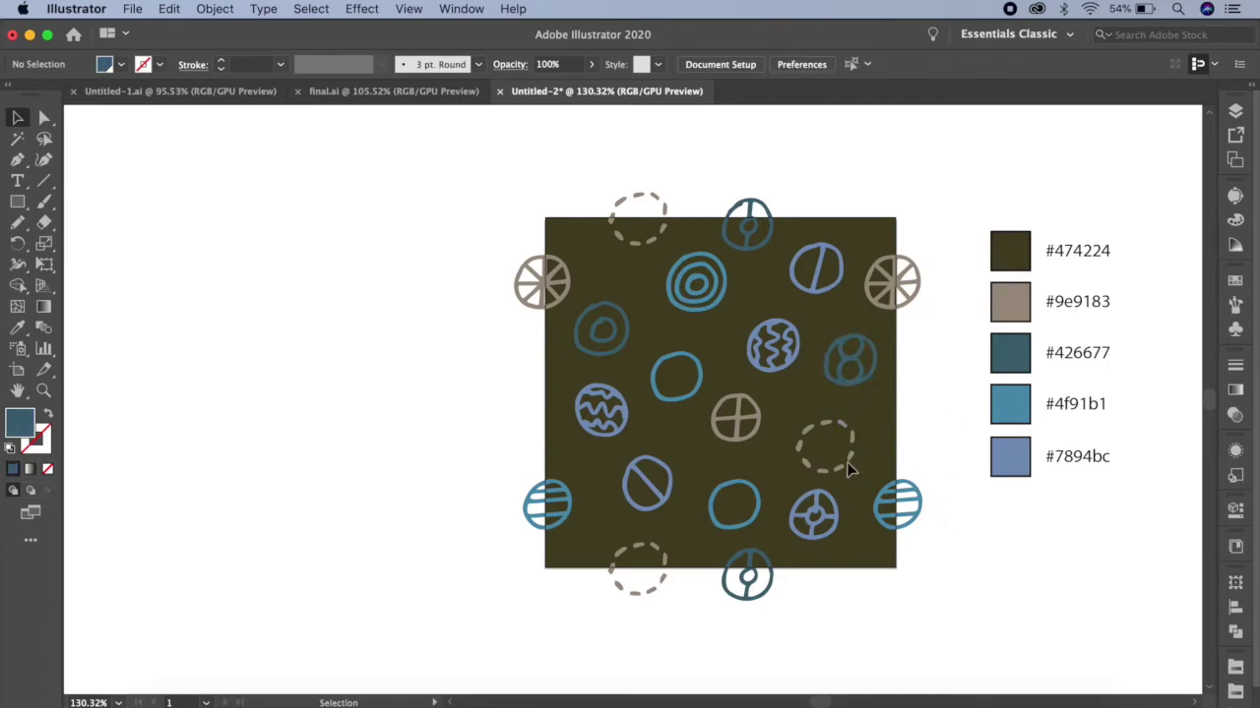
drag(852, 439, 862, 427)
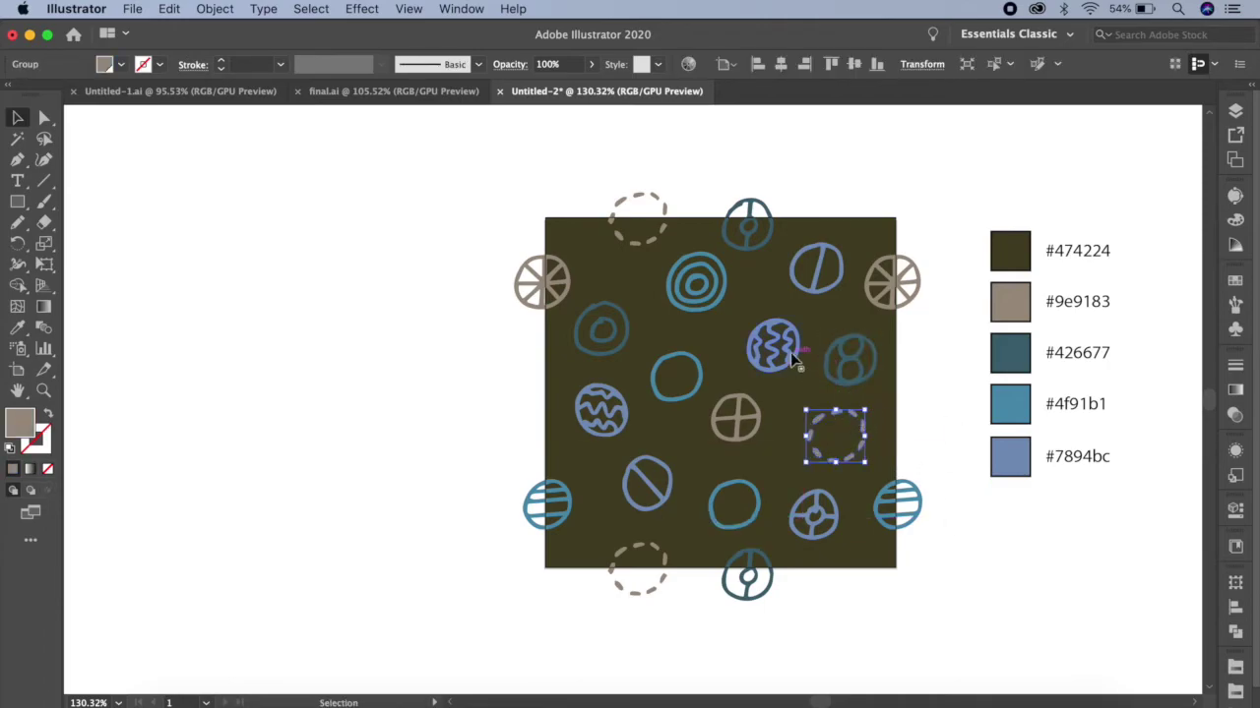
click(216, 9)
mouse_move(220, 123)
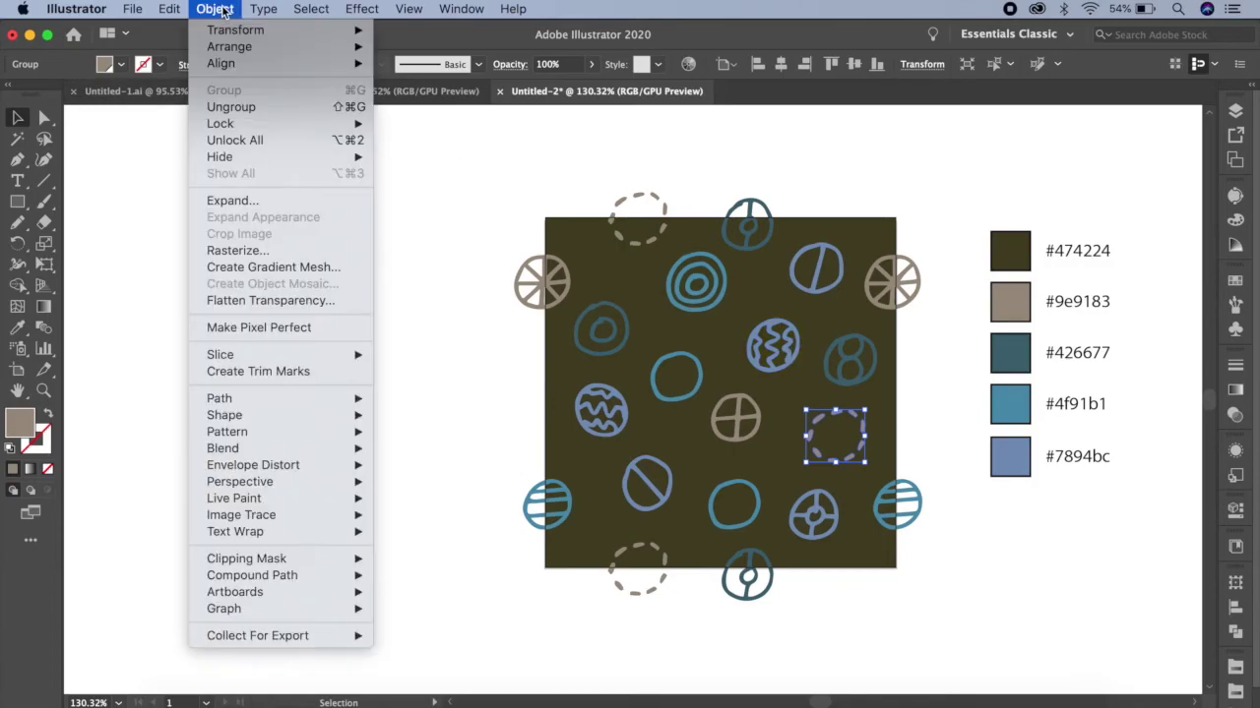
Unlock all objects and draw a 200 px square aligned to the olive tile.
click(246, 146)
click(20, 202)
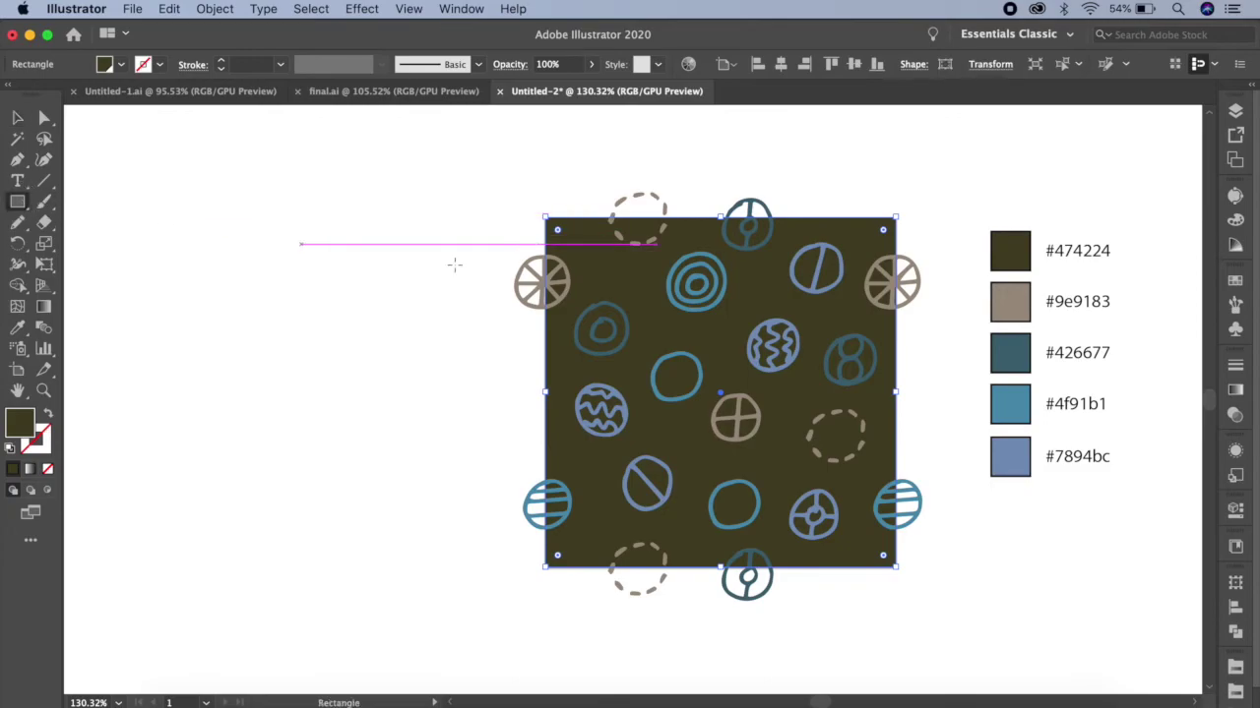
click(728, 335)
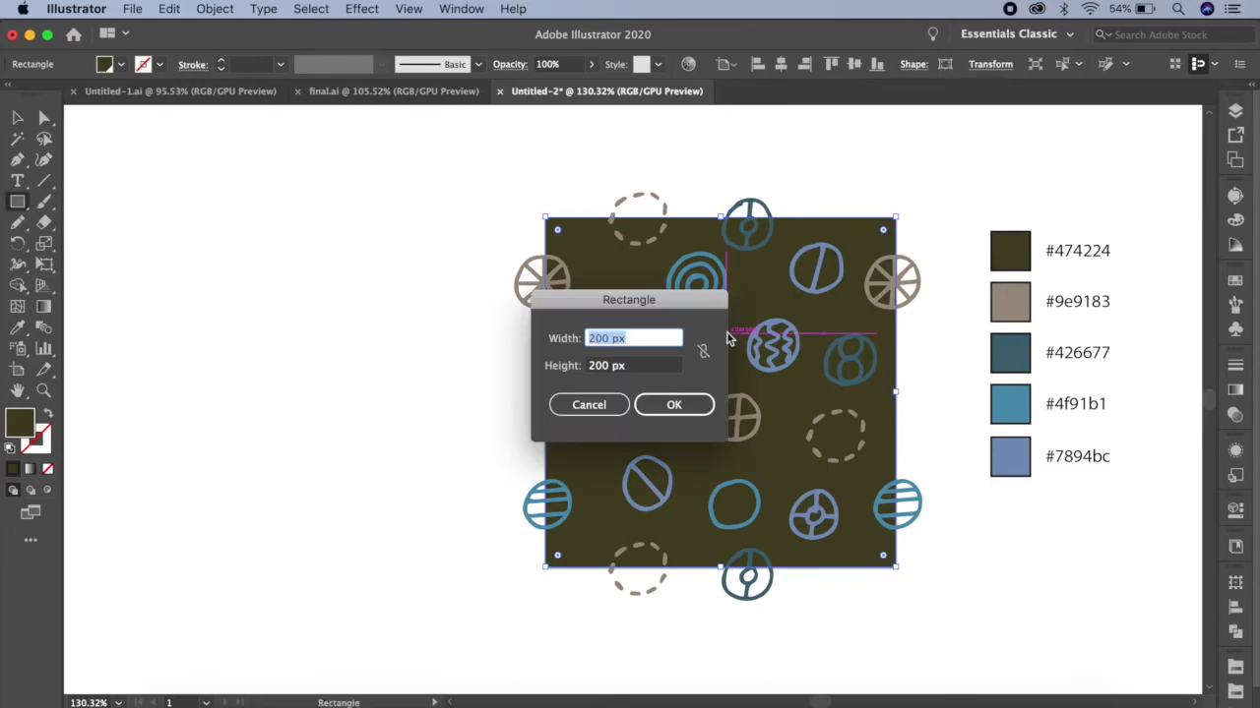
click(674, 406)
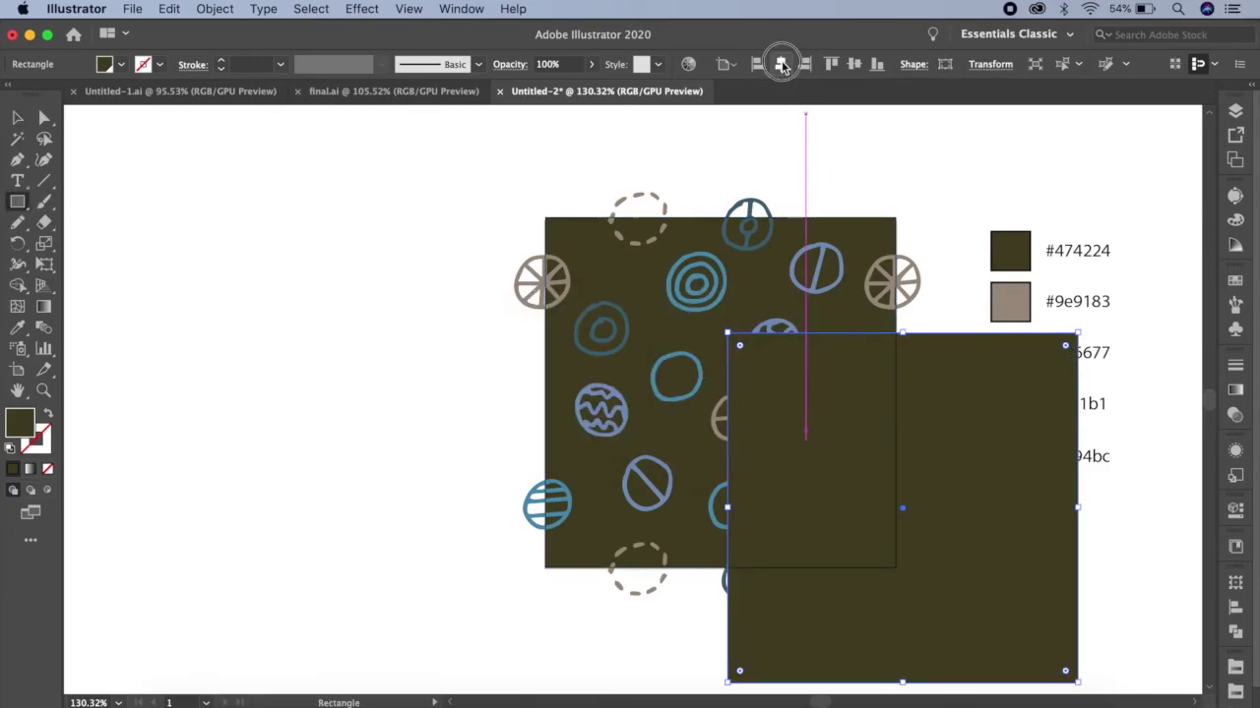
click(781, 64)
click(854, 64)
Set the new square's fill to None and send it to the back.
click(48, 469)
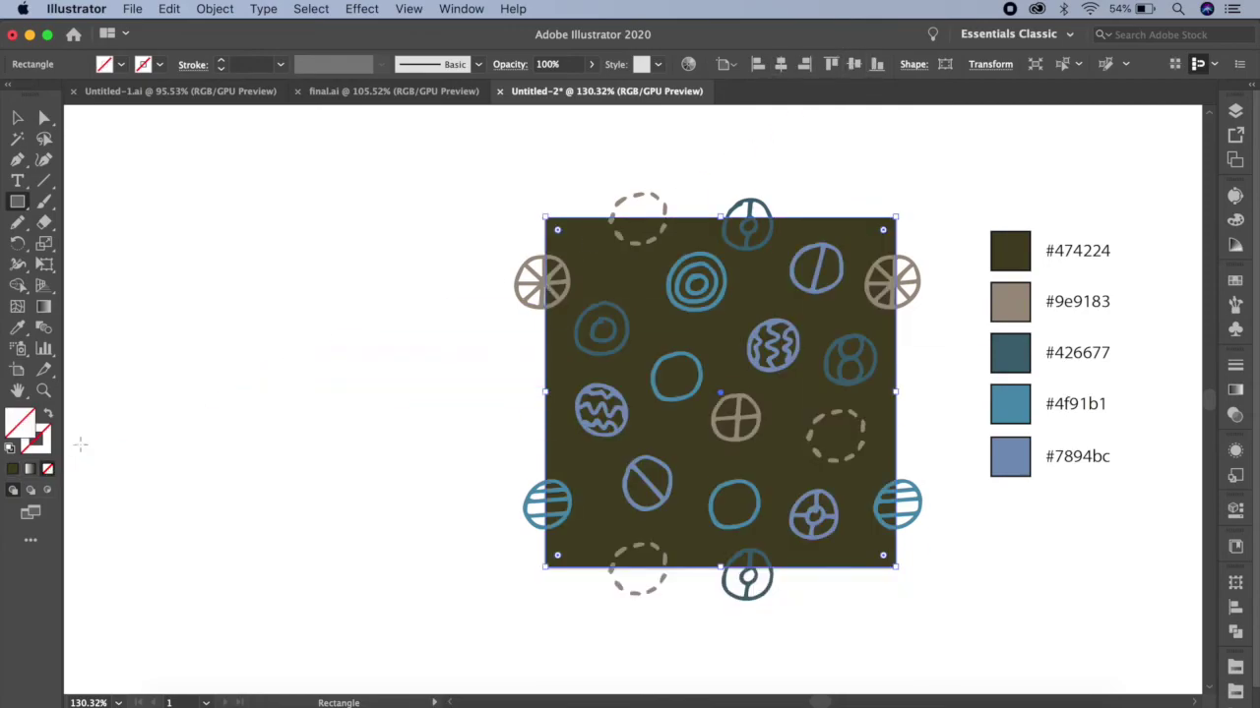
click(216, 9)
mouse_move(229, 47)
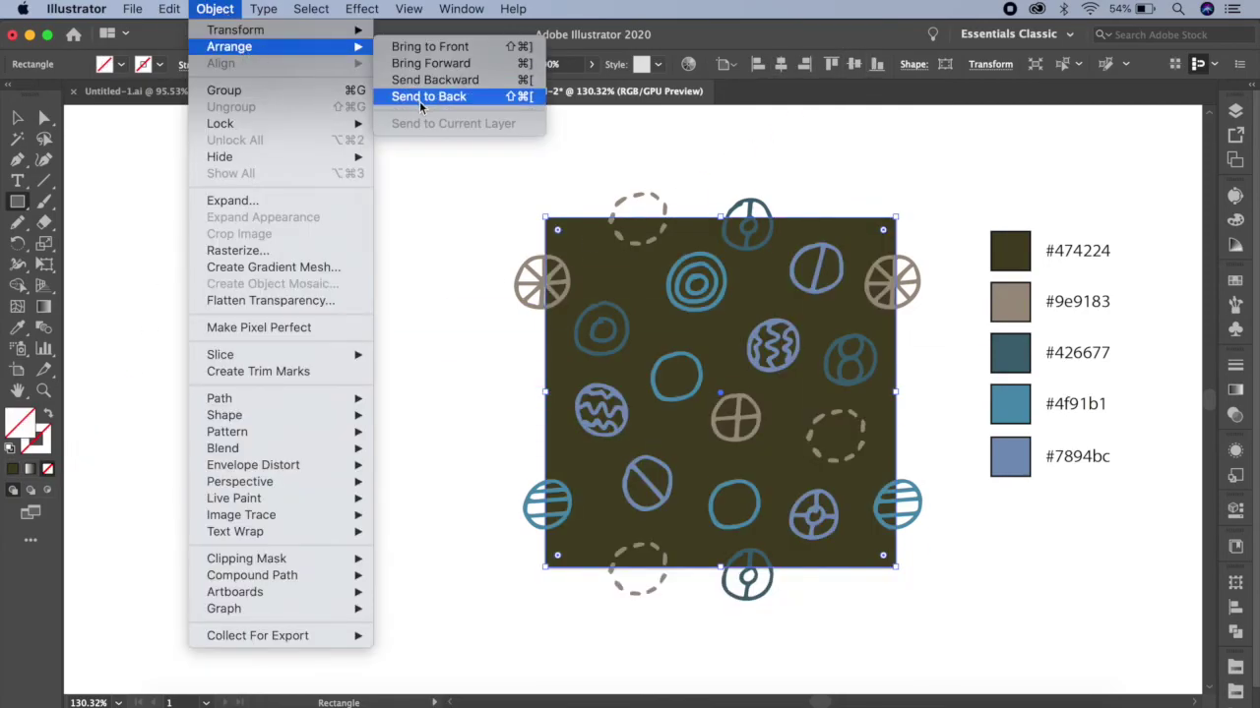
click(425, 96)
key(v)
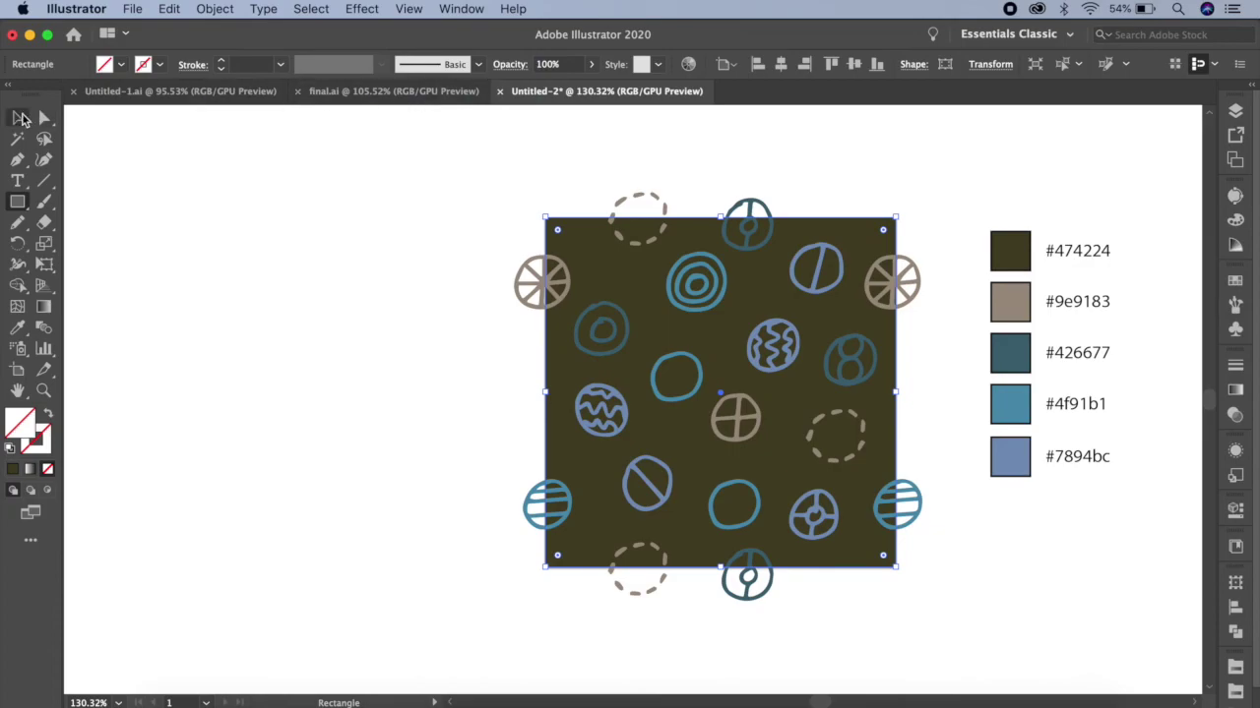
Select the whole doodle tile and add it to the Swatches panel as a pattern swatch.
drag(607, 273, 964, 617)
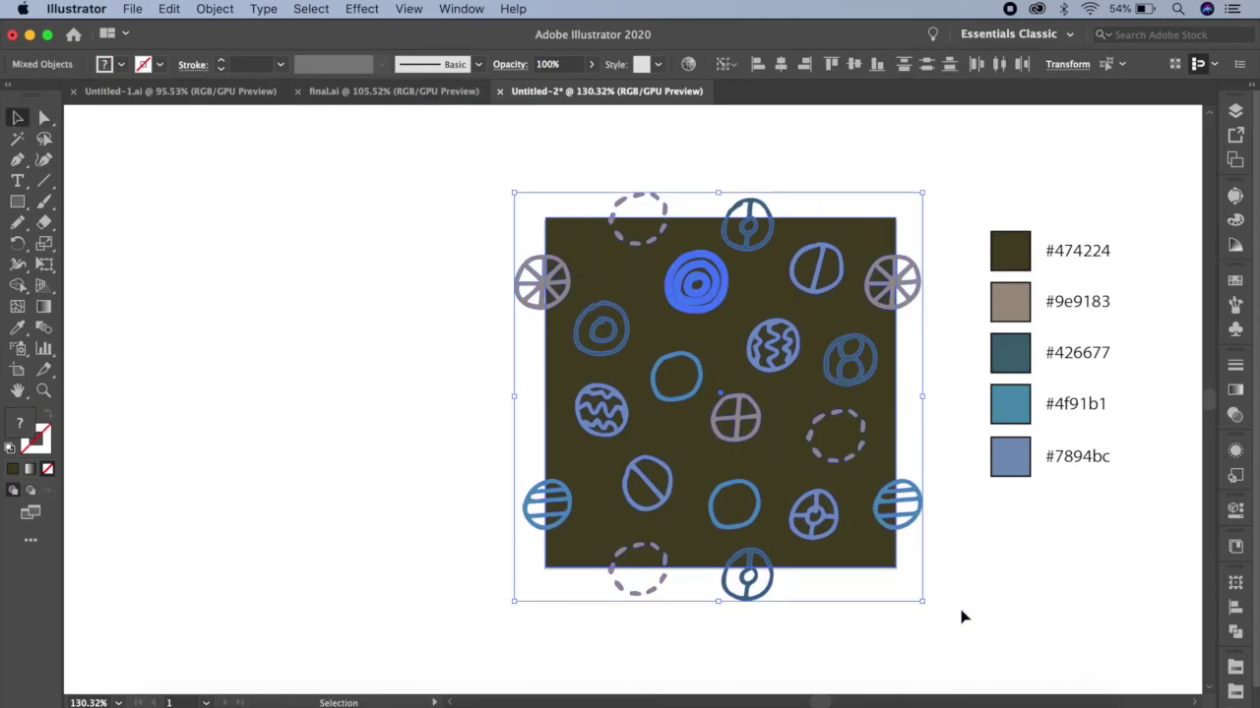
click(1243, 282)
drag(870, 361, 1153, 405)
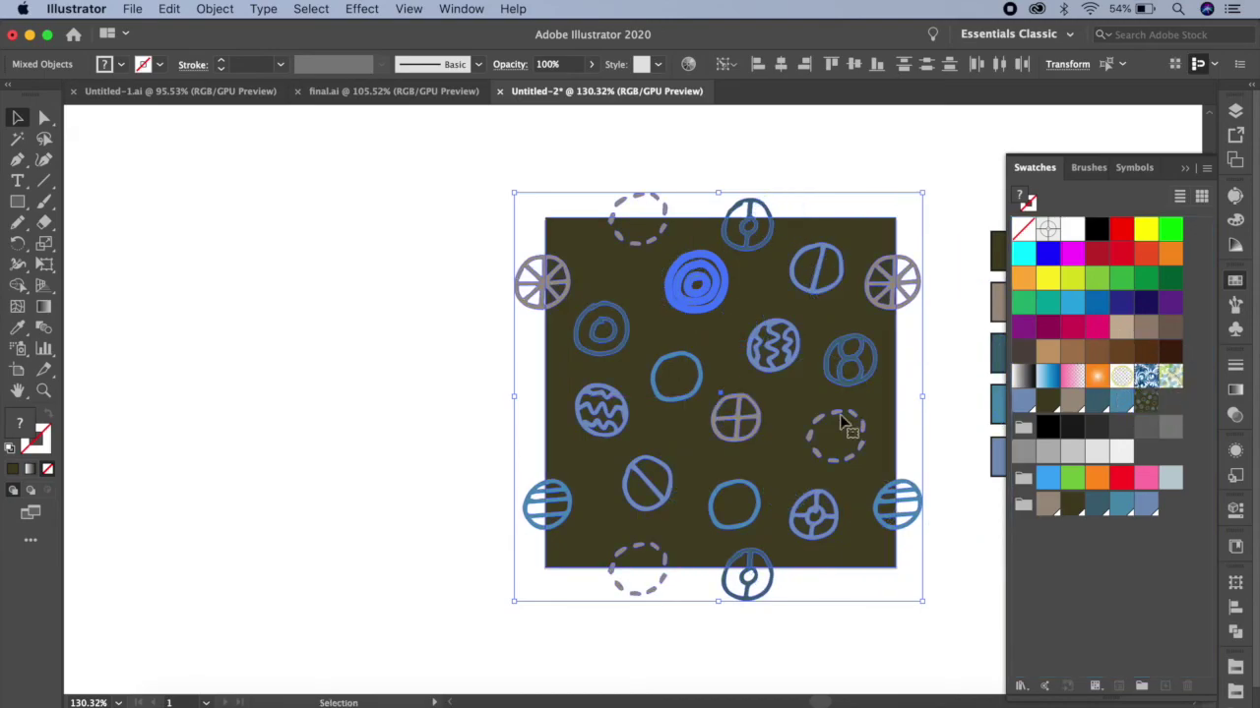
scroll(602, 417, down, 2)
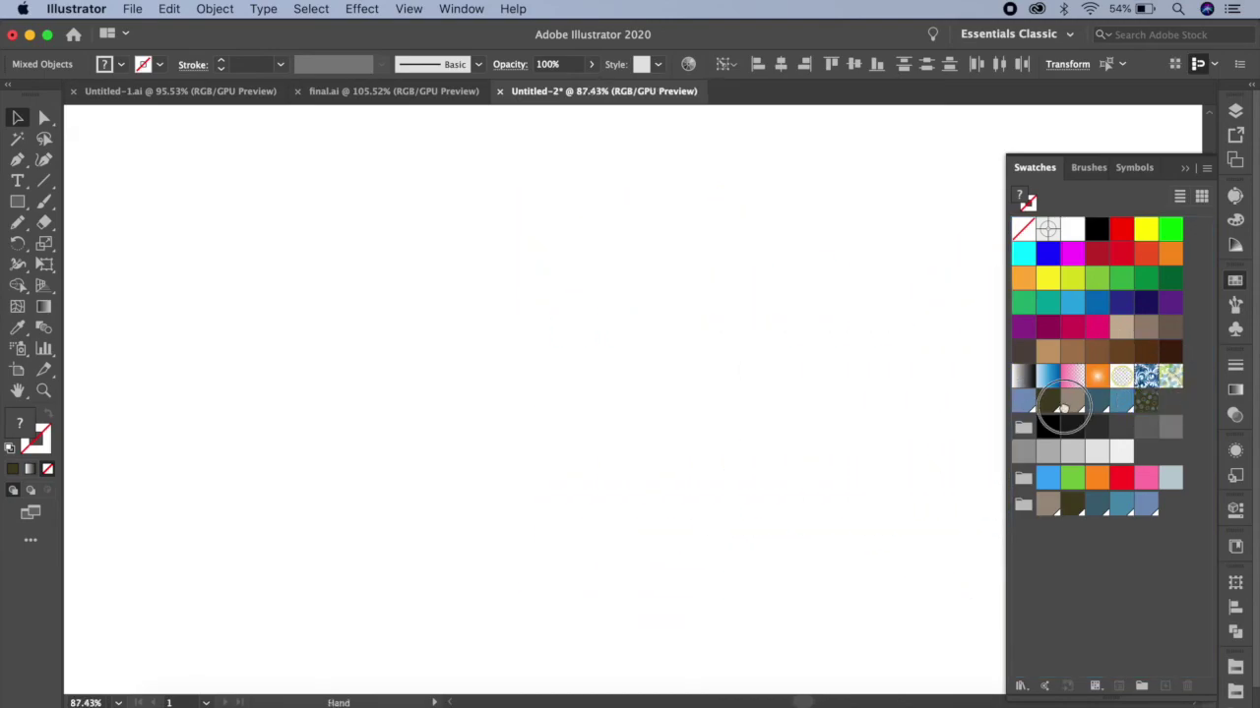
Draw a large rectangle across the page and fill it with the new doodle pattern swatch.
drag(69, 116, 945, 604)
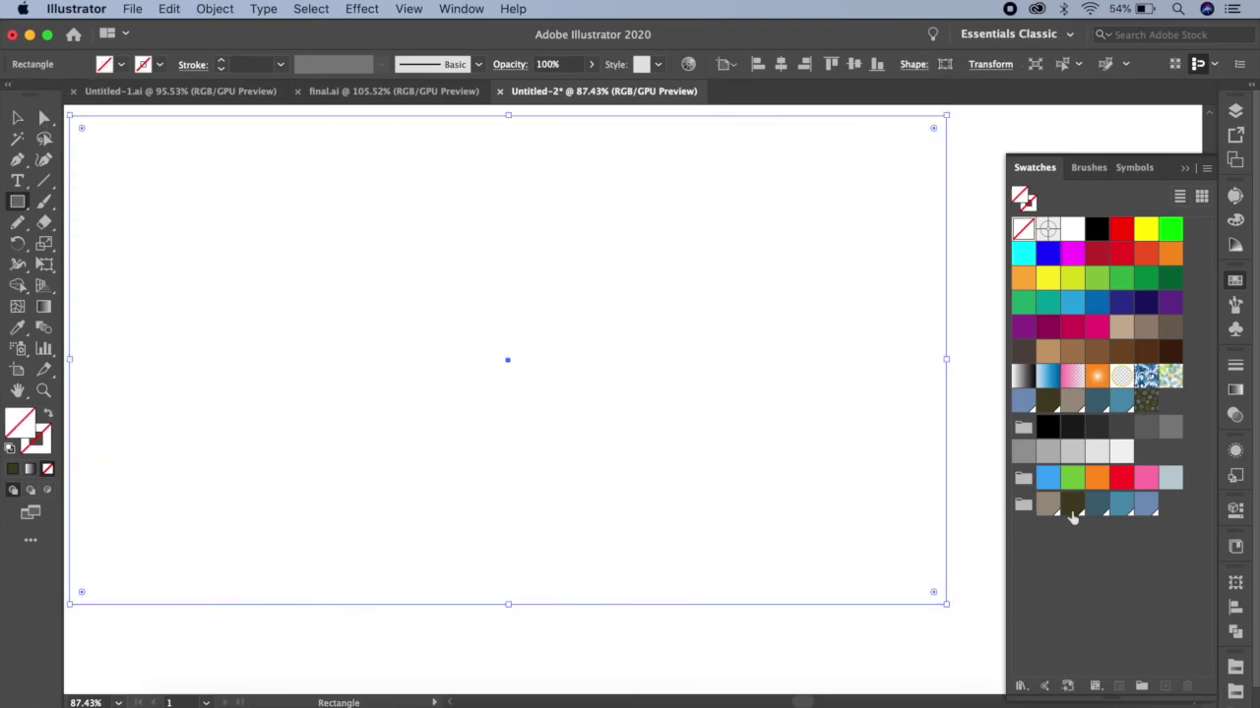
click(1145, 401)
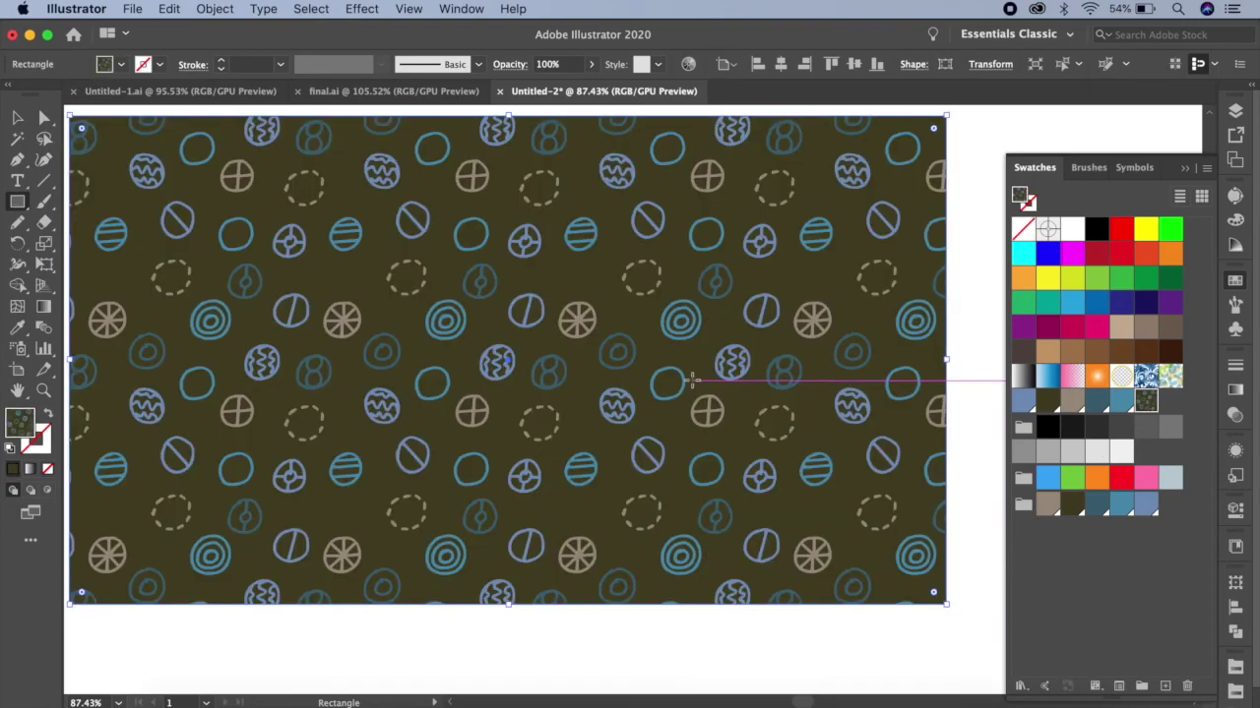
alt+scroll(691, 380, up, 2)
alt+scroll(692, 380, up, 2)
alt+scroll(691, 380, up, 2)
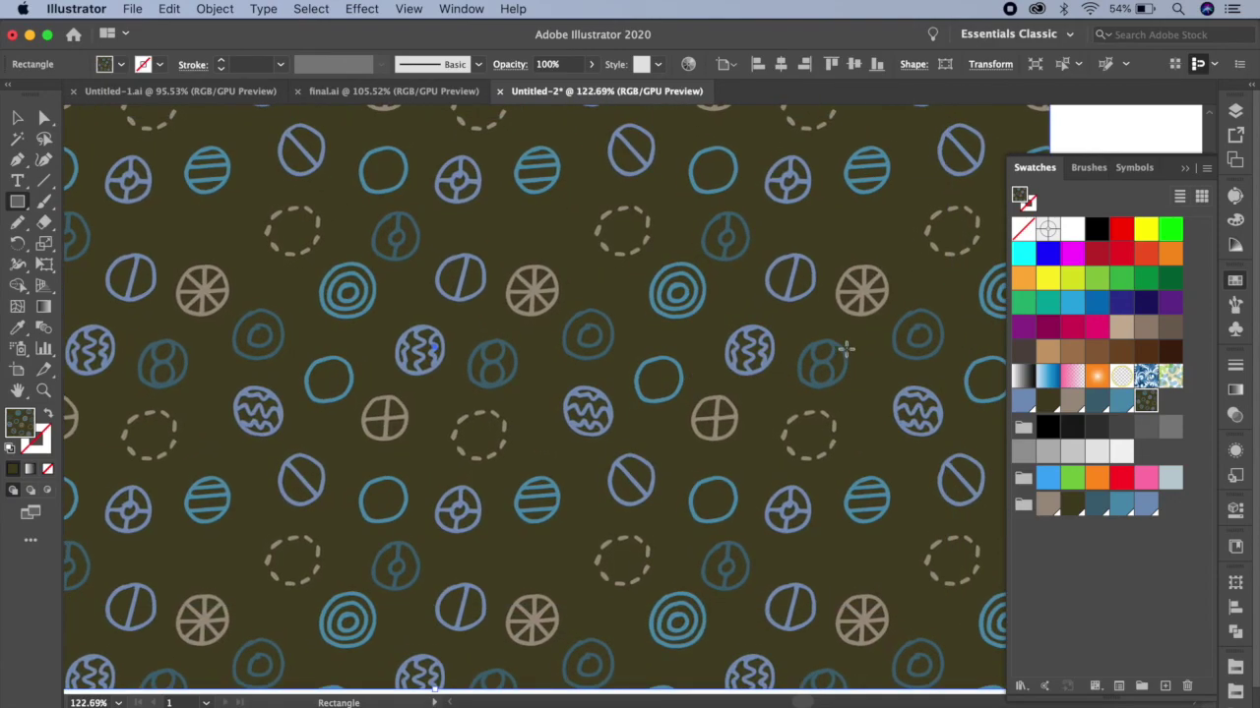